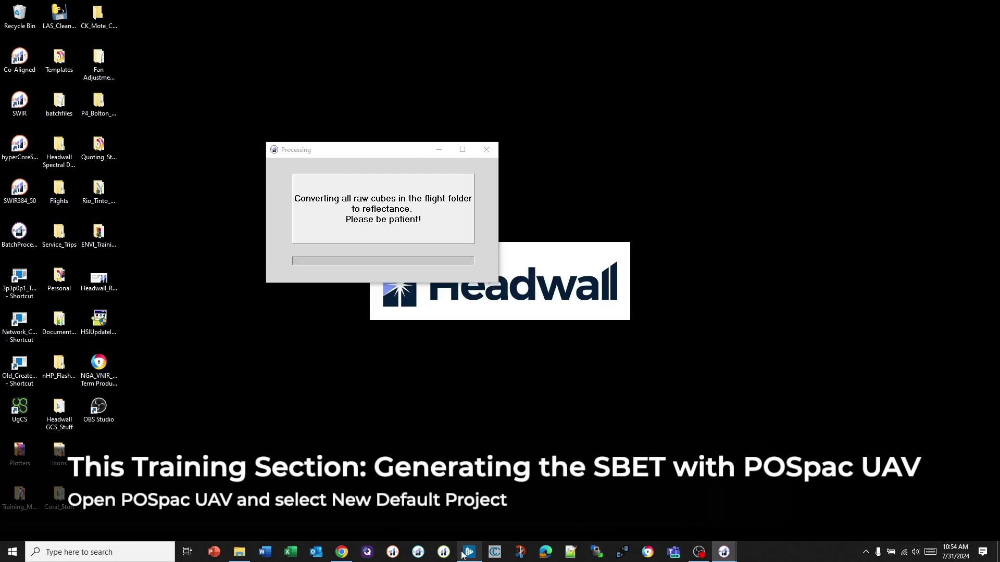
Step: Bring POSpac UAV to the front while the Headwall reflectance conversion keeps running
click(469, 553)
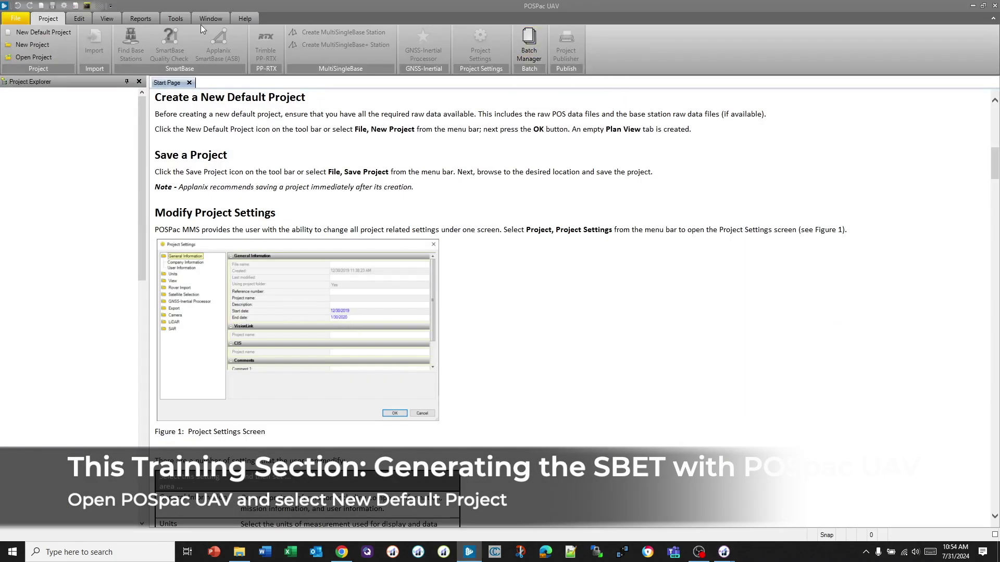
Step: Create a new default project with Mission 1 and bring up the flight folder in File Explorer
click(27, 34)
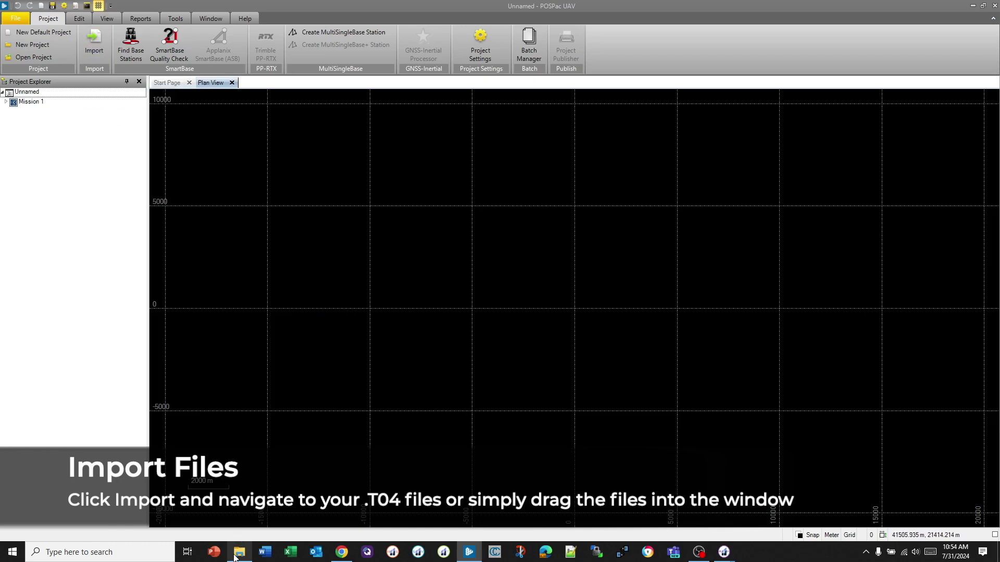
click(239, 552)
Step: Open the APX folder and drop both .T04 flight files into the POSpac Plan View
click(376, 137)
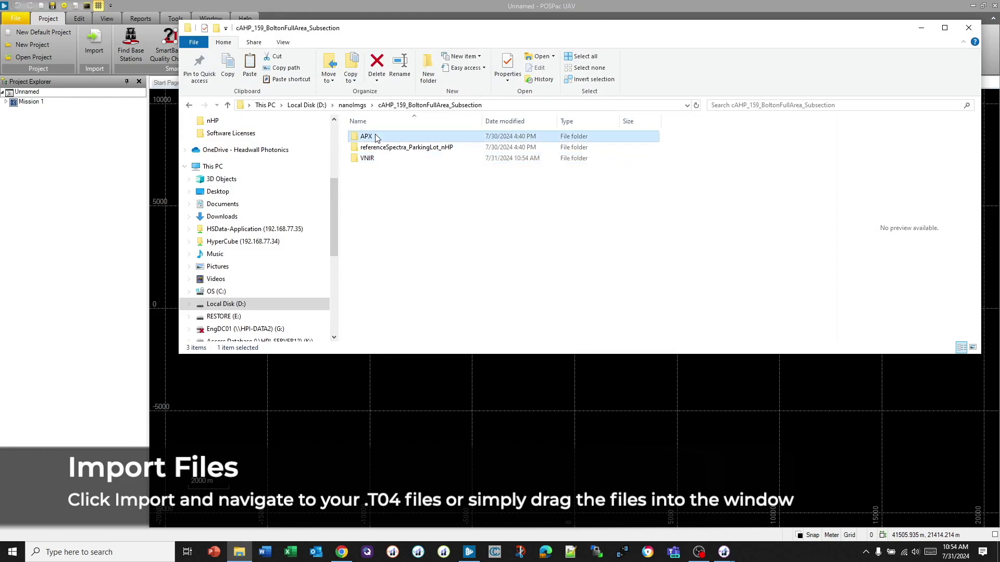
double_click(376, 137)
click(371, 170)
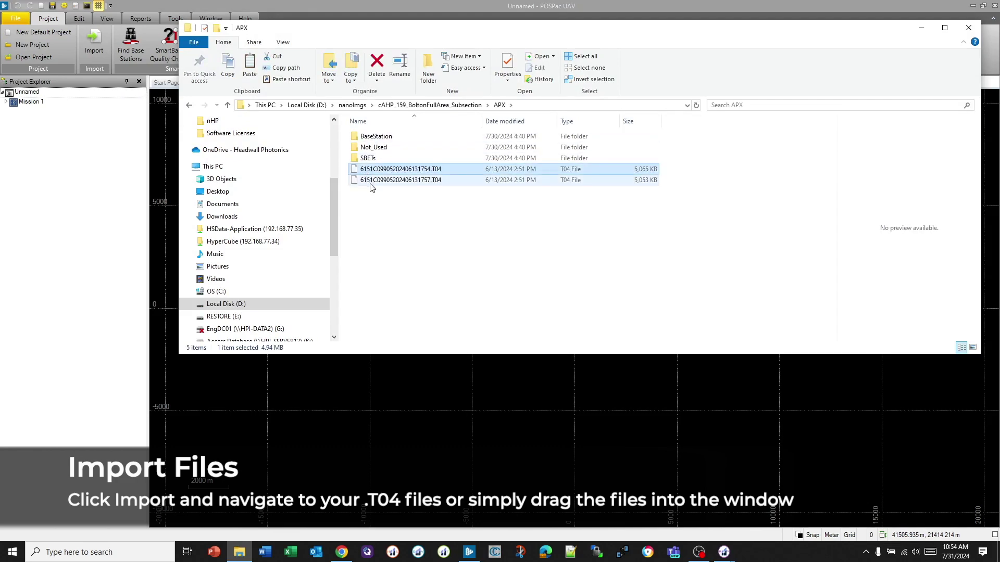
shift+click(371, 184)
drag(409, 29, 854, 91)
drag(871, 239, 398, 235)
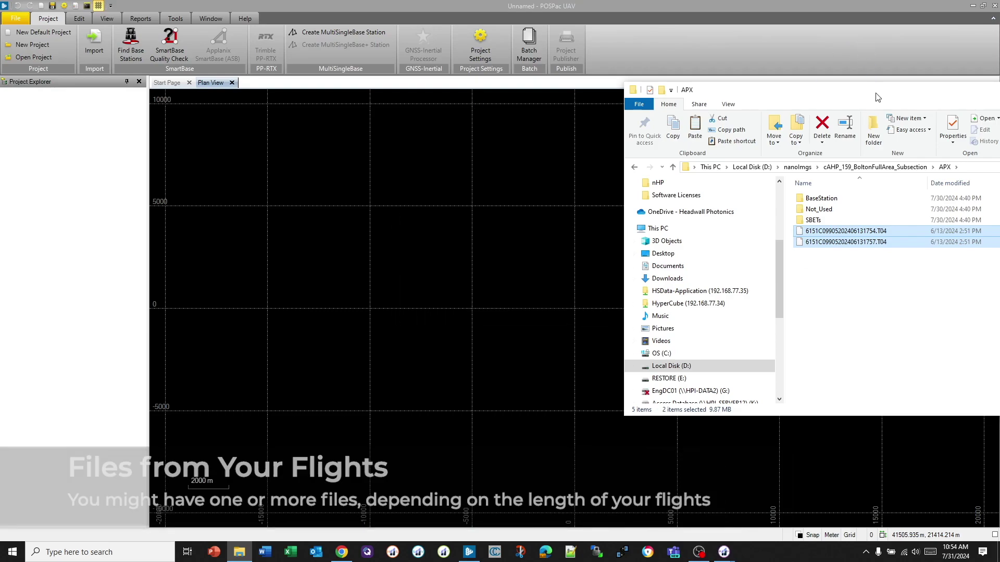
drag(875, 93, 581, 97)
drag(920, 94, 806, 108)
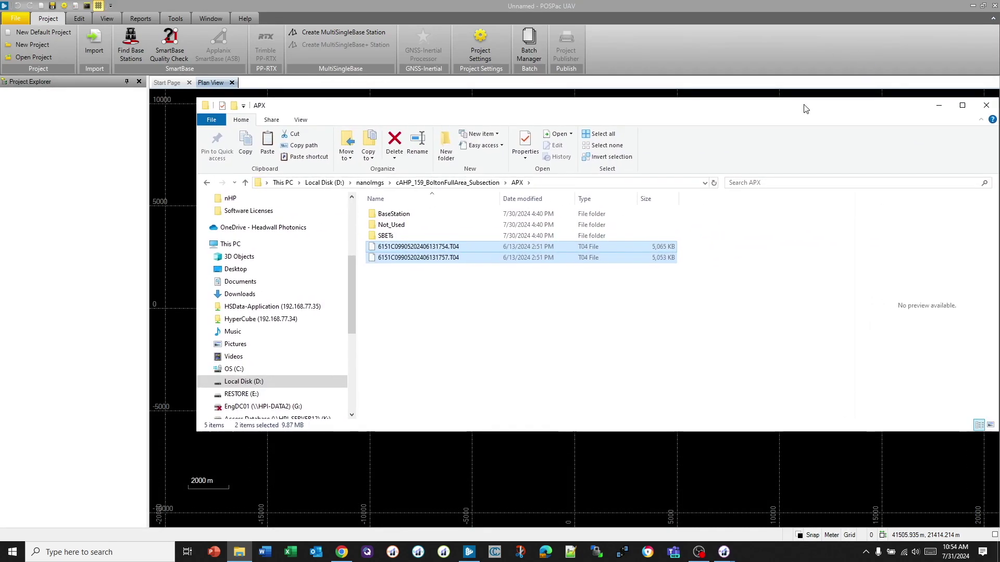
click(939, 105)
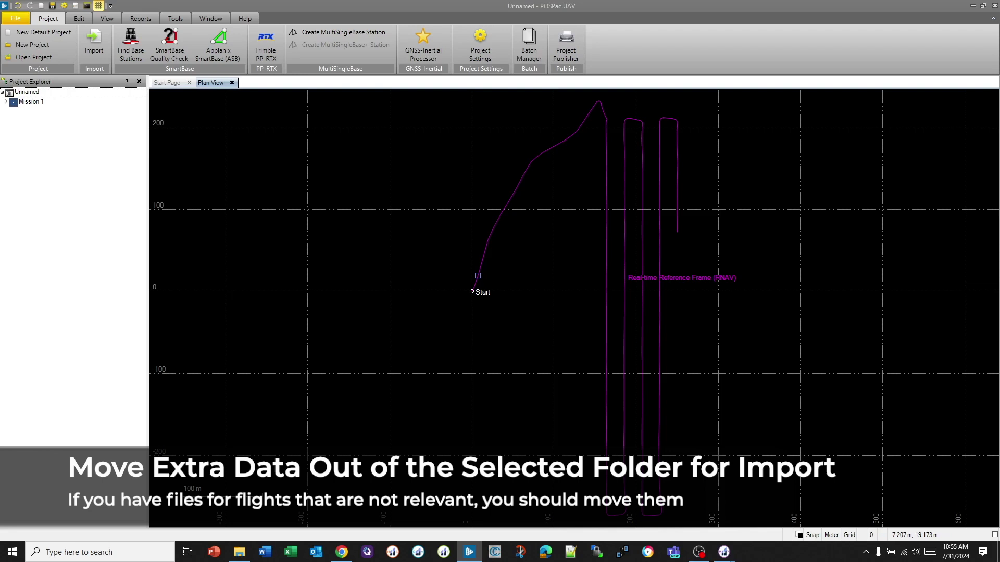
Step: Let POSpac load the two .T04 files until the RNAV trajectory plots in Mission 1
mouse_move(477, 275)
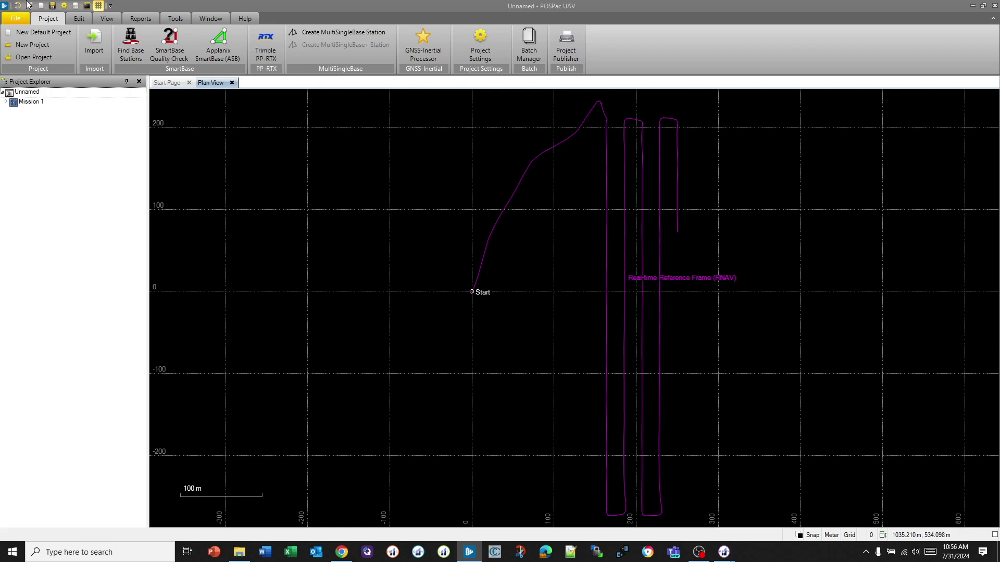
click(92, 40)
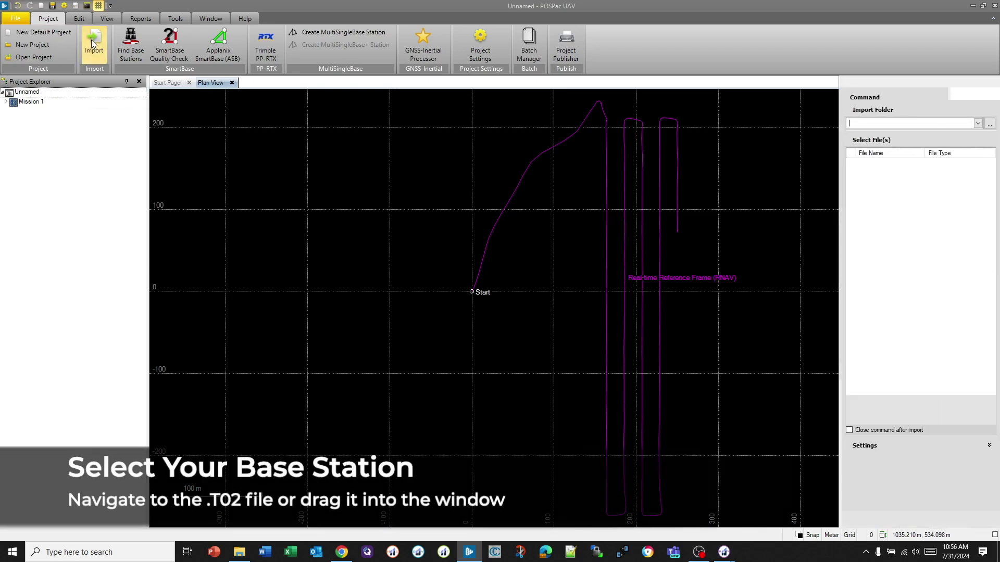
Step: Browse for an import folder from the Import panel, then cancel the Browse For Folder dialog
click(989, 124)
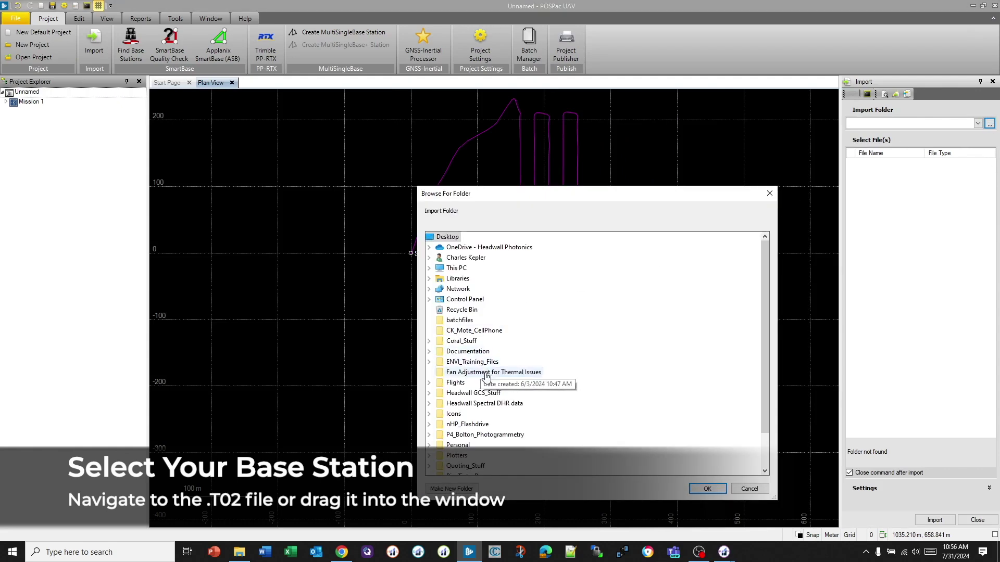
scroll(531, 333, down, 2)
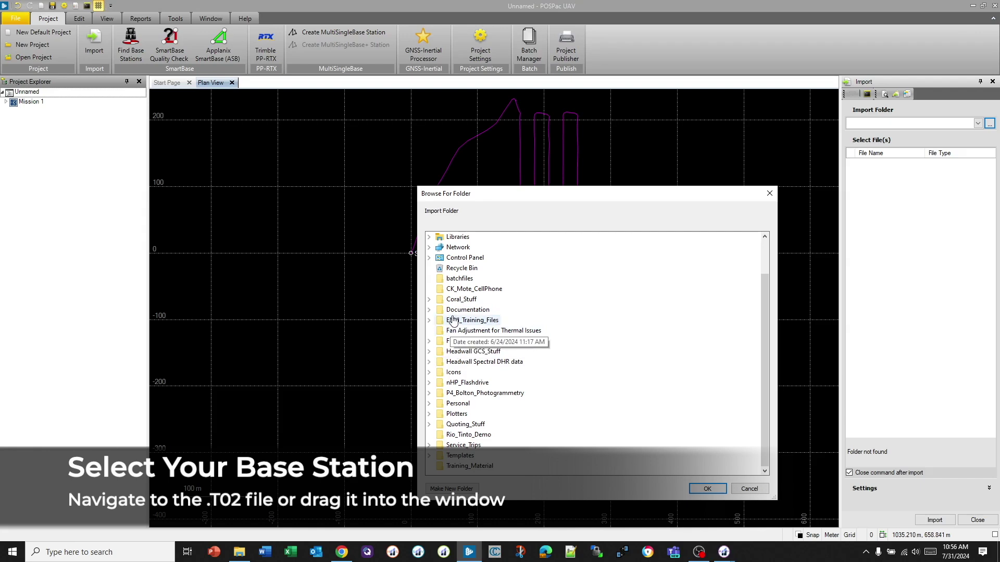
scroll(460, 325, up, 2)
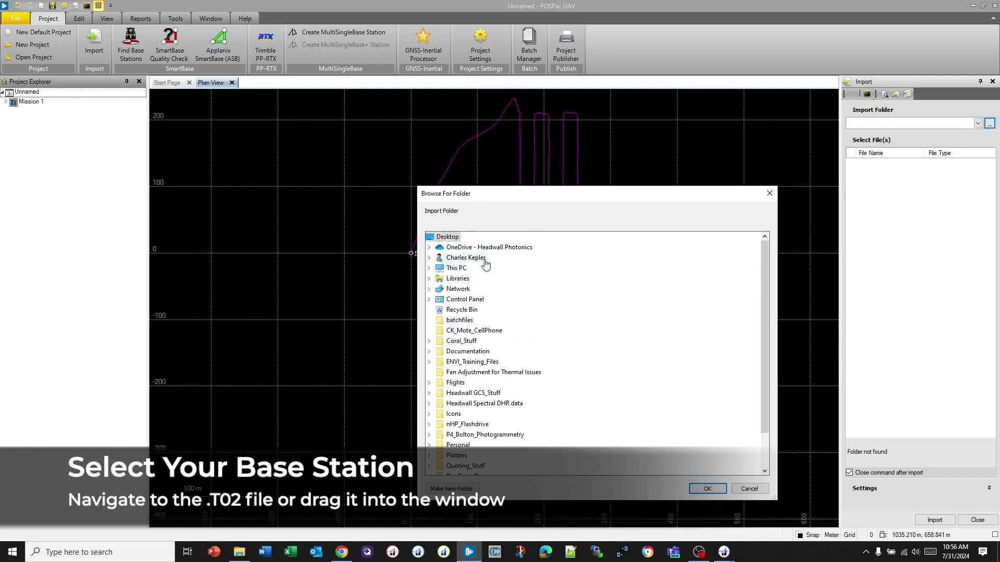
click(749, 489)
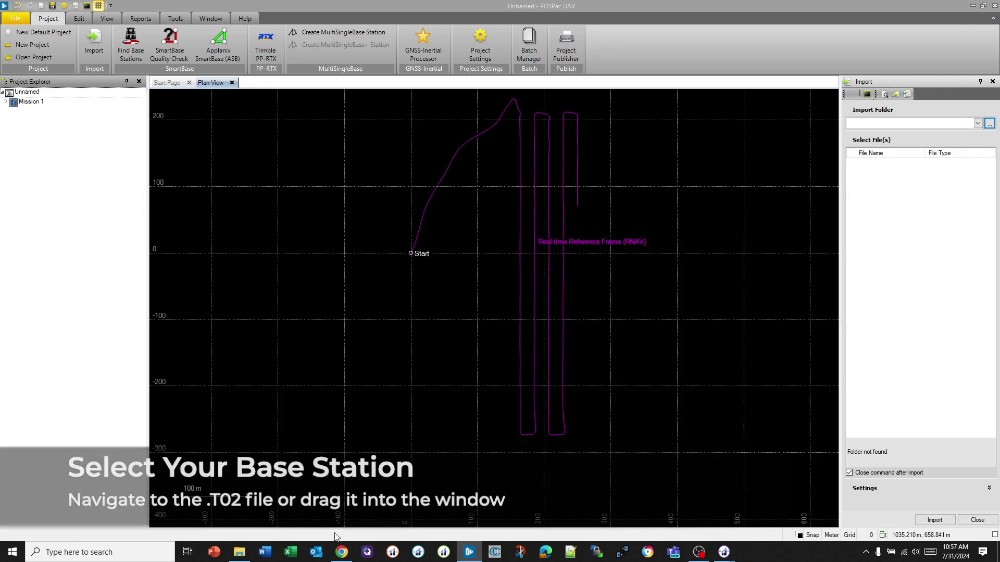
Step: Drag base station file 19941930.T02 from APX > BaseStation onto the plan view
click(240, 552)
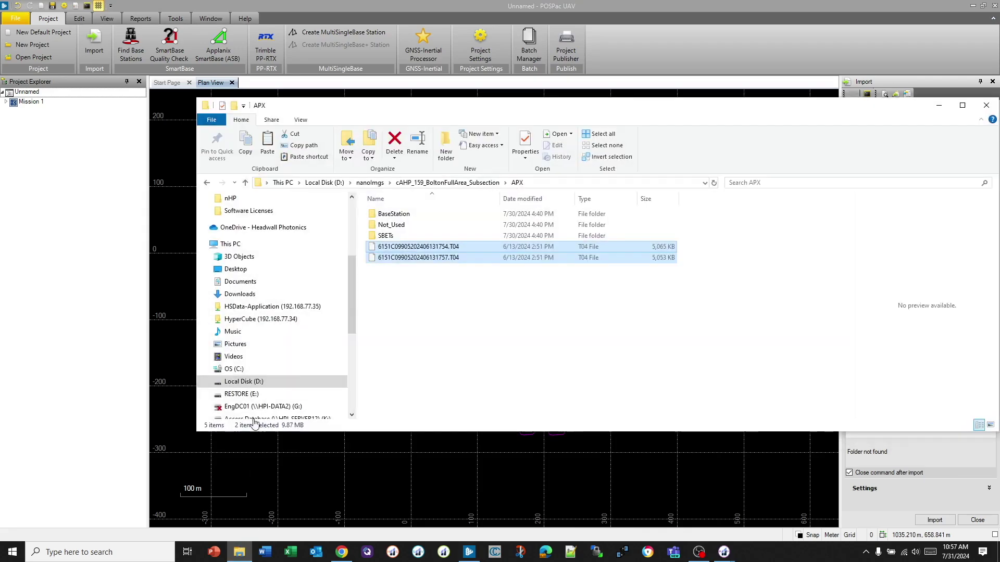
double_click(393, 214)
drag(344, 106, 776, 109)
drag(828, 216, 382, 249)
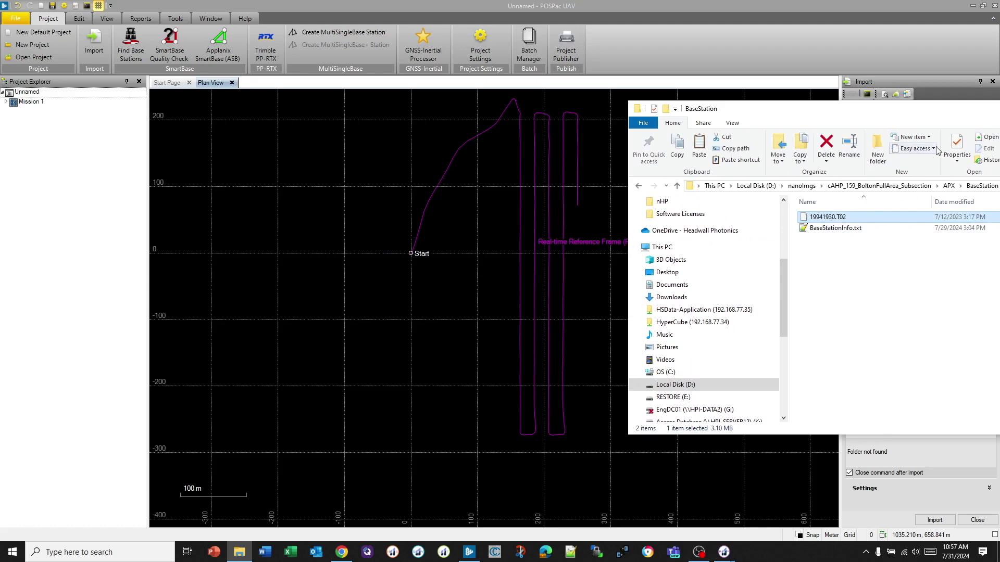
drag(949, 110, 522, 177)
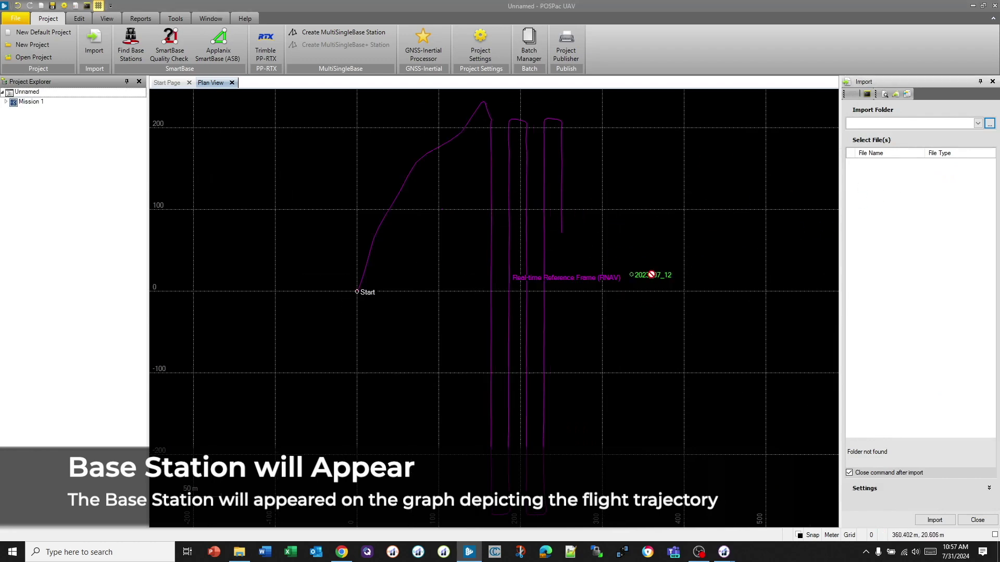
Step: Expand Mission 1 and its Base Stations list to reveal 2023_07_12
scroll(672, 291, up, 2)
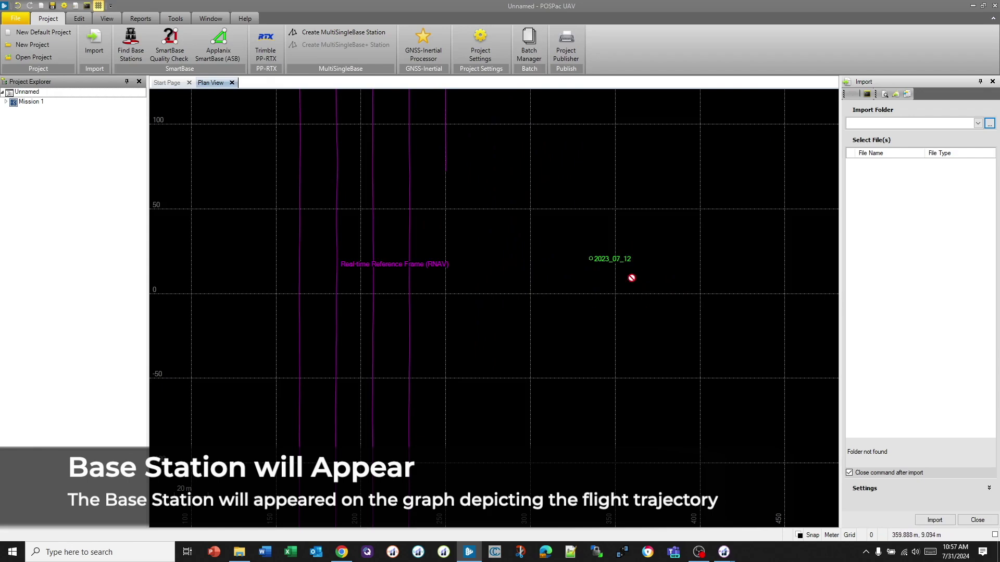
scroll(583, 297, down, 2)
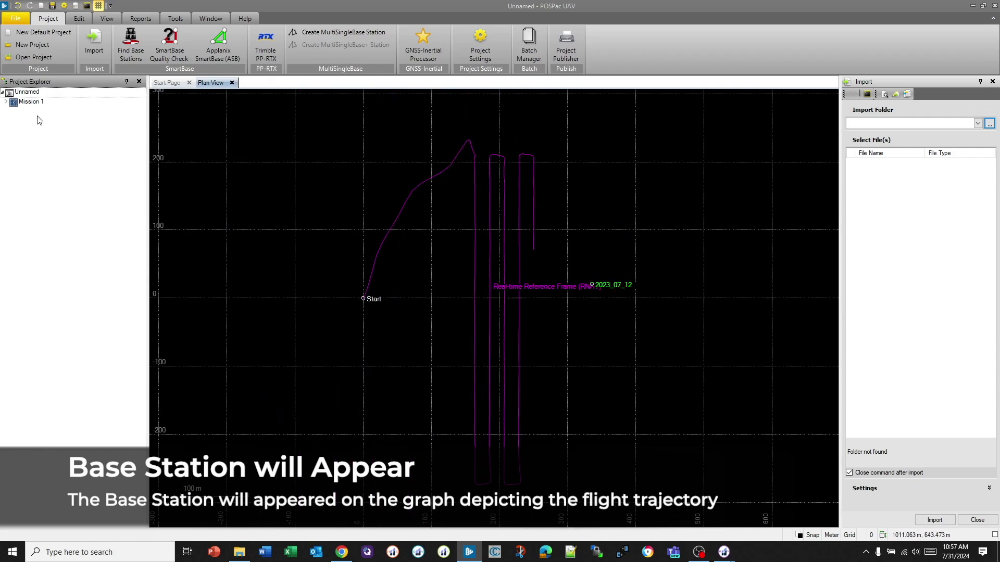
click(5, 102)
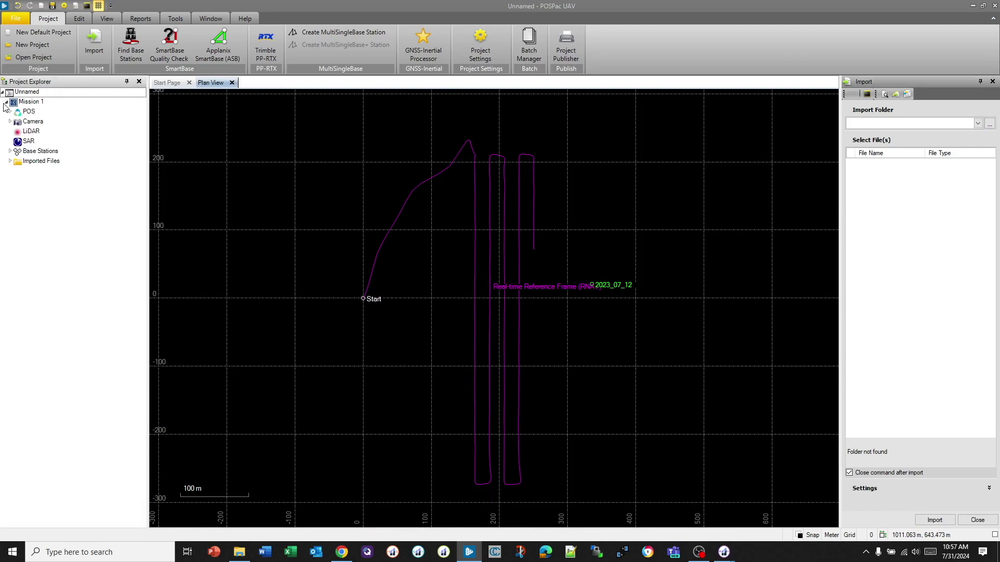
click(10, 151)
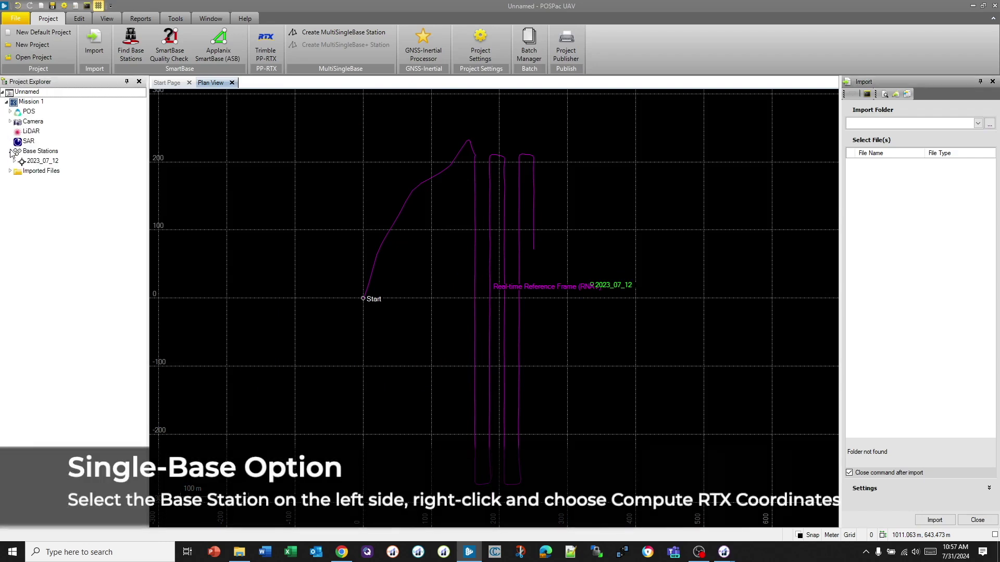
Step: Compute and accept RTX coordinates for 2023_07_12 (0.006 m horizontal, 0.011 m vertical sigma)
right_click(46, 162)
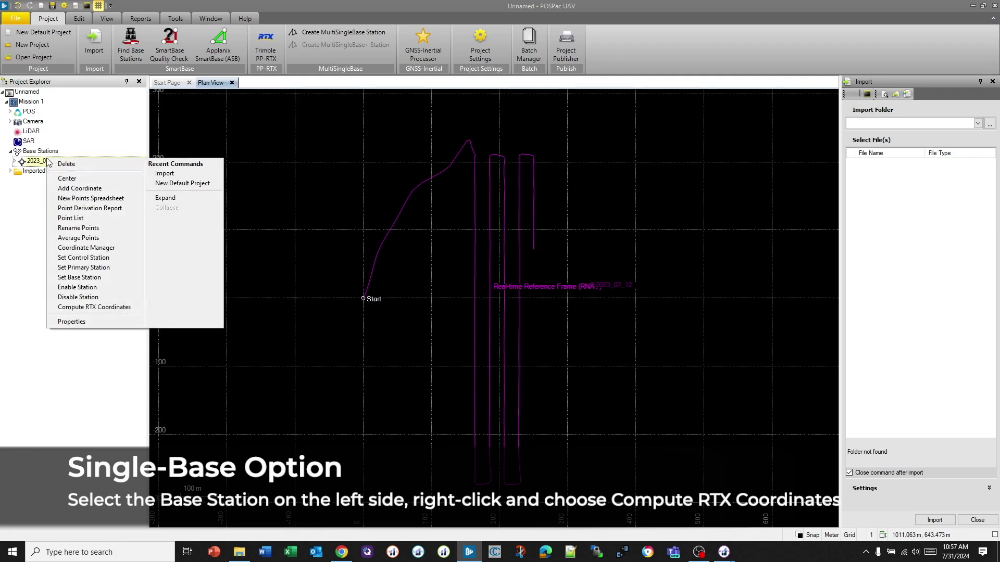
click(98, 307)
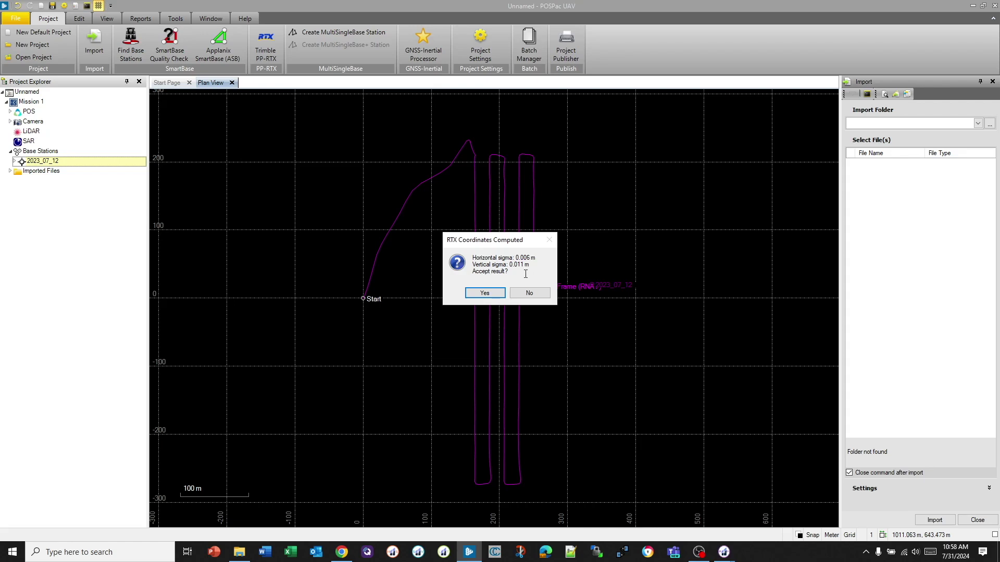
click(484, 294)
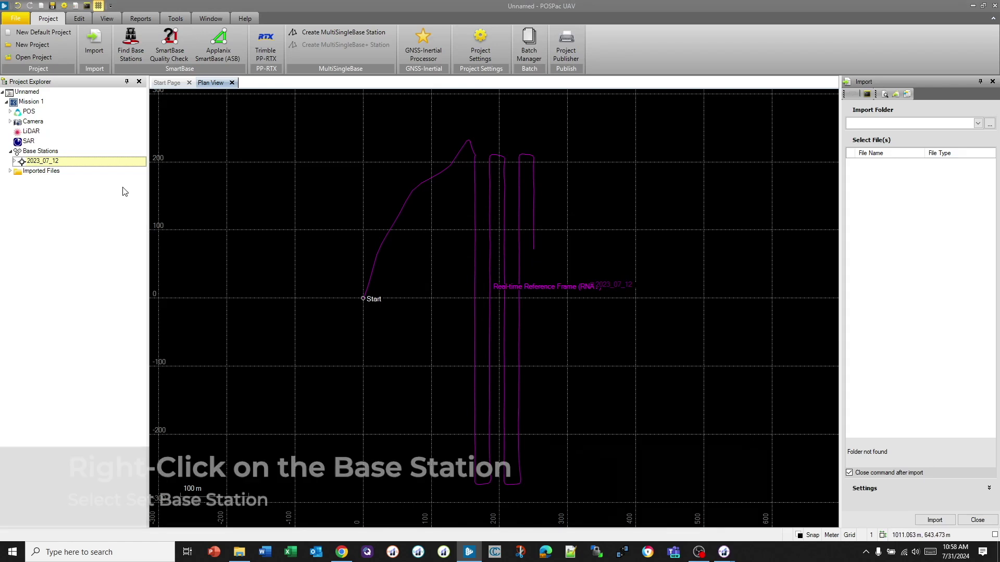
right_click(46, 163)
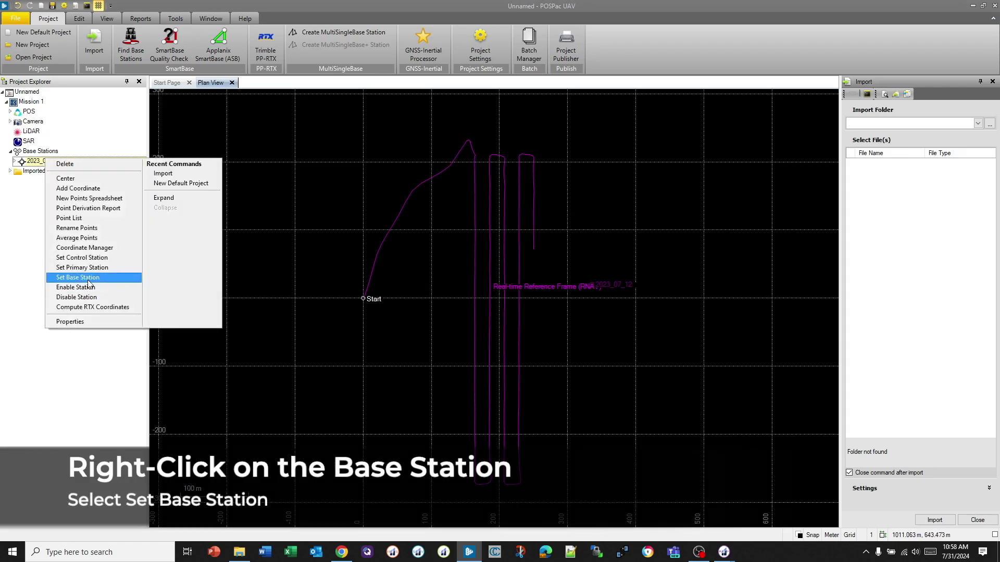
Step: Set 2023_07_12 as the base station and find 18 SmartBase stations within 90 km
click(28, 233)
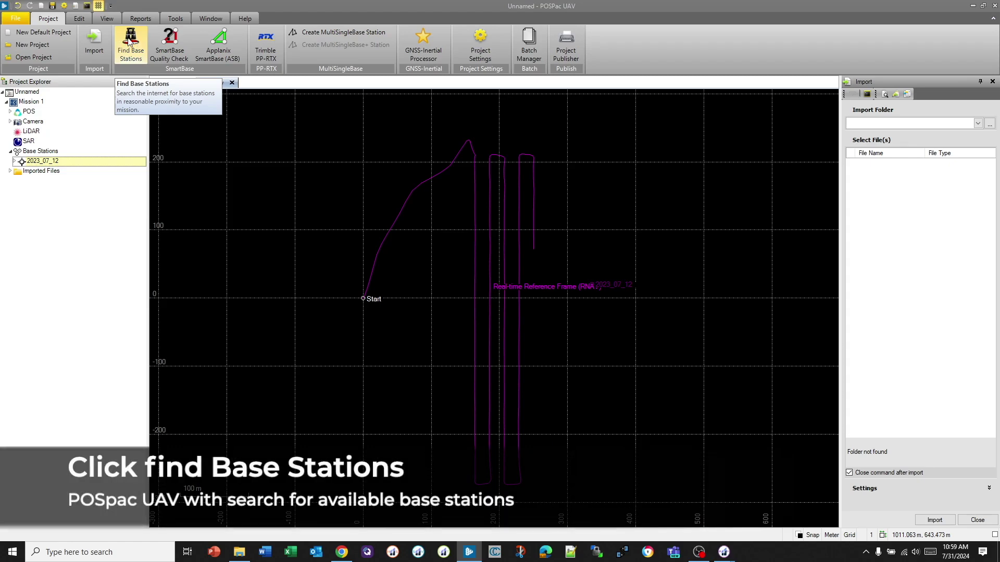
click(128, 44)
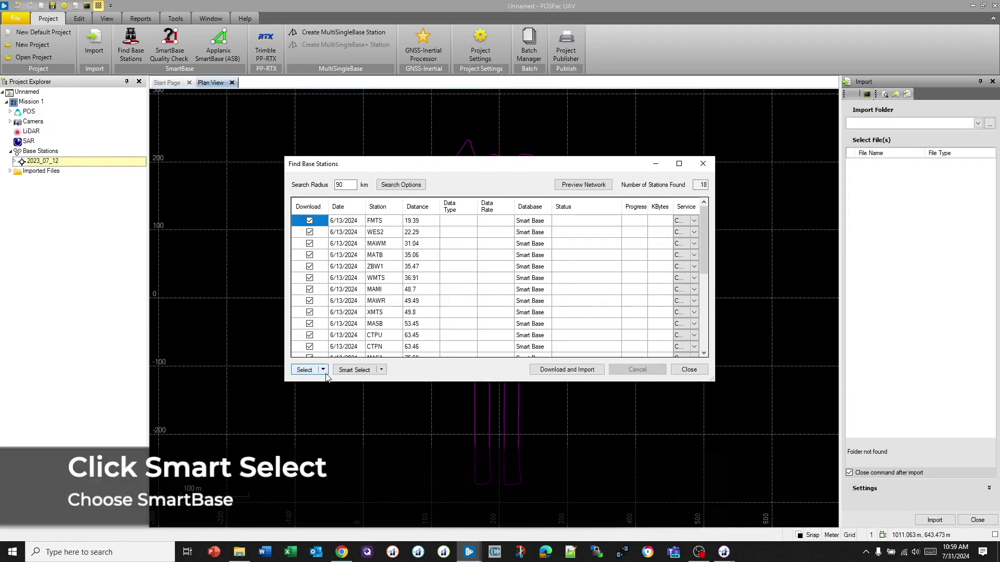
Step: Smart Select a SmartBase network and import MAMI, MATB, MAWM, MAWR, WES2 and ZBW1
click(381, 370)
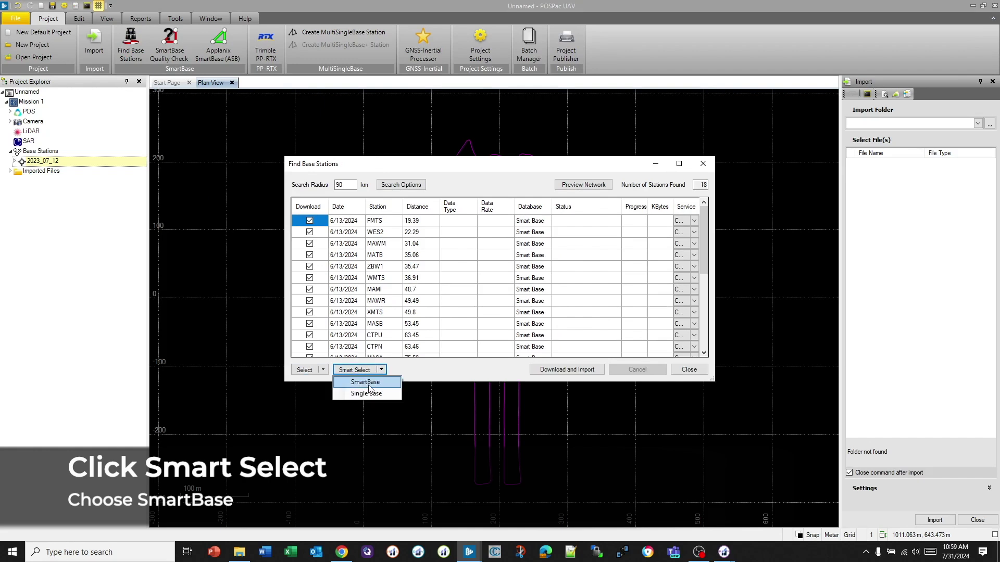
click(366, 382)
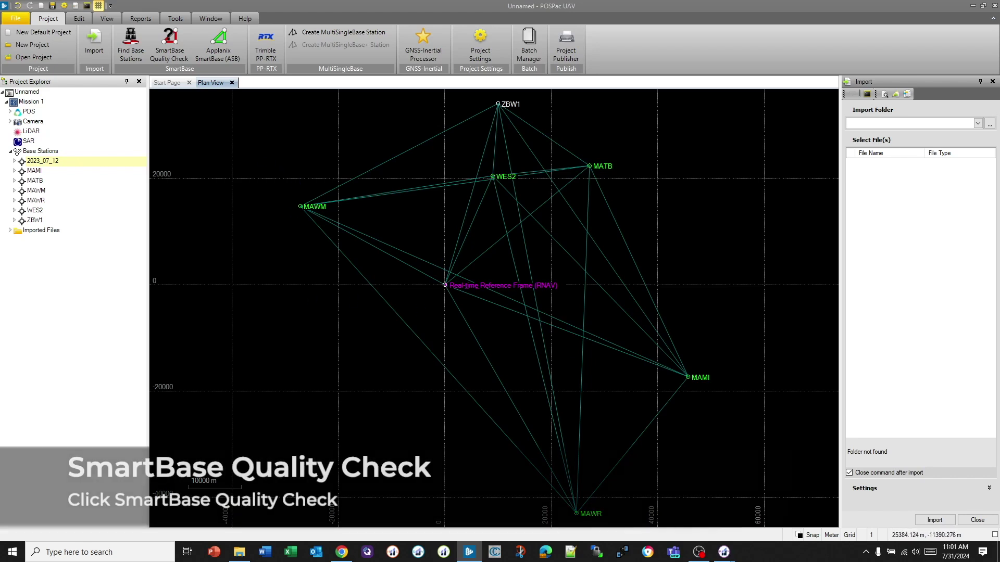
Step: Run the SmartBase Quality Check (100% fixed, PDOP mean 1.97), then start Applanix SmartBase processing
click(176, 44)
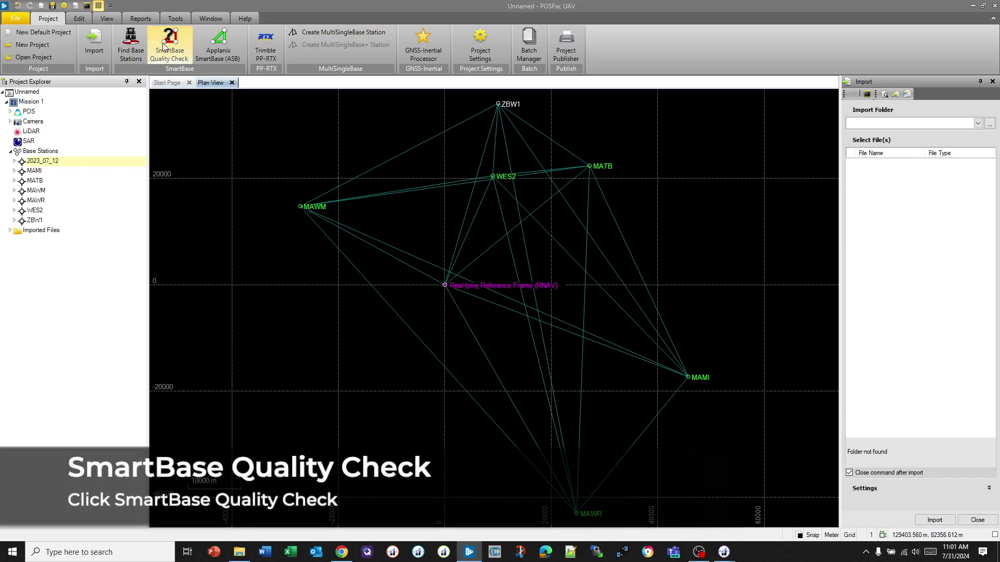
click(176, 44)
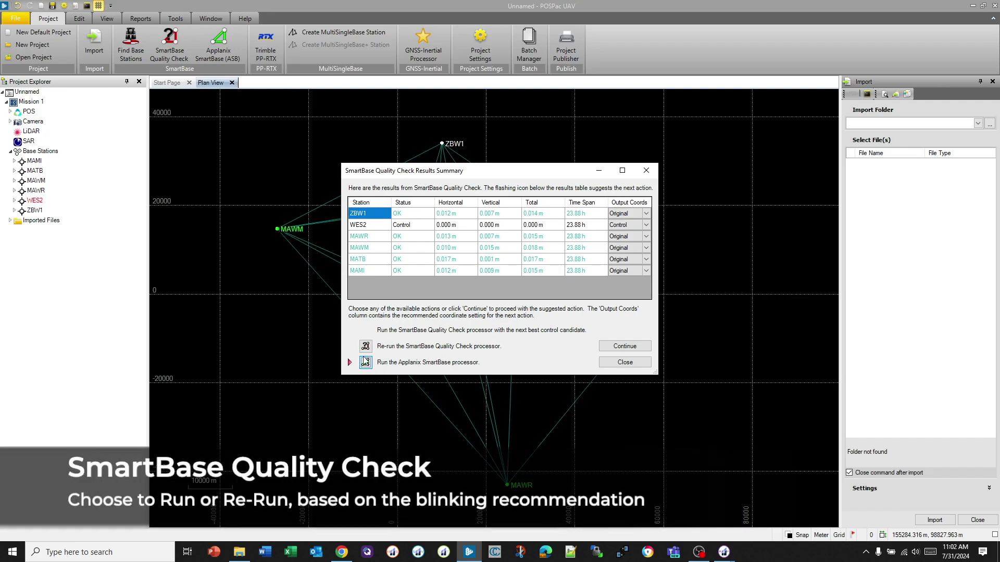
click(366, 362)
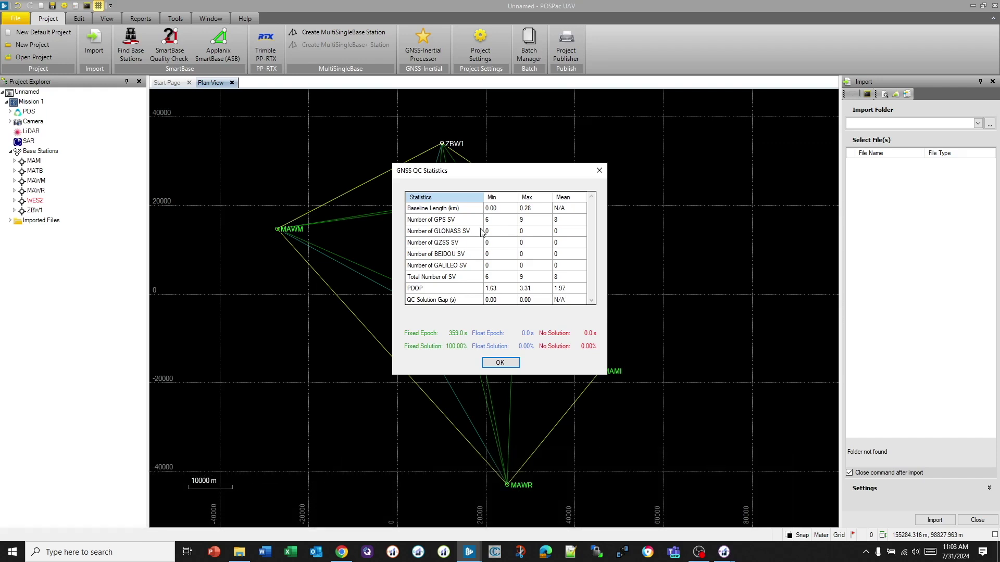
Step: Accept the GNSS QC statistics showing a 100% fixed SmartBase solution
click(510, 363)
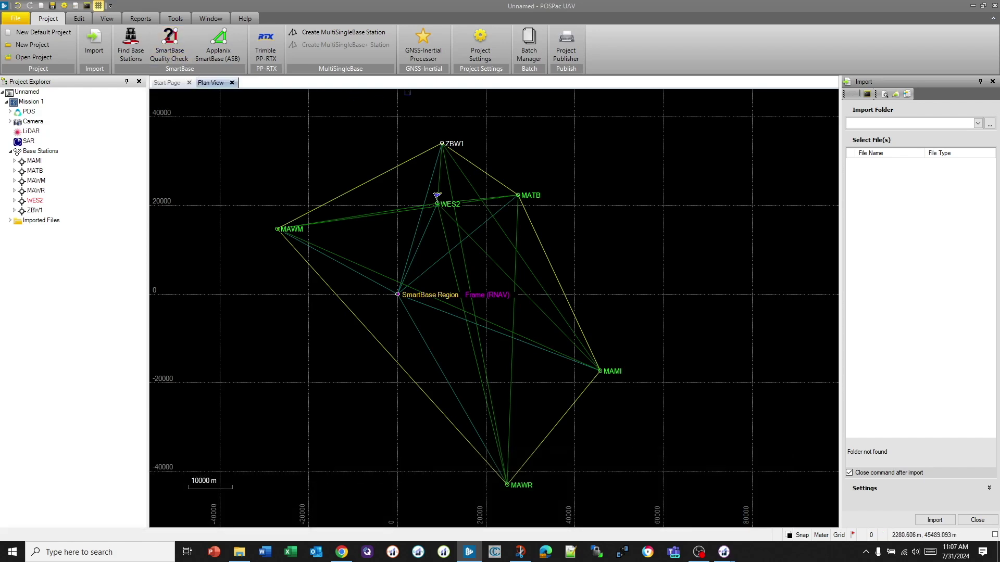
Step: Enable Auto Calibrate Primary GNSS Lever Arm under the project's Lever Arms and Mounting Angles settings
click(481, 38)
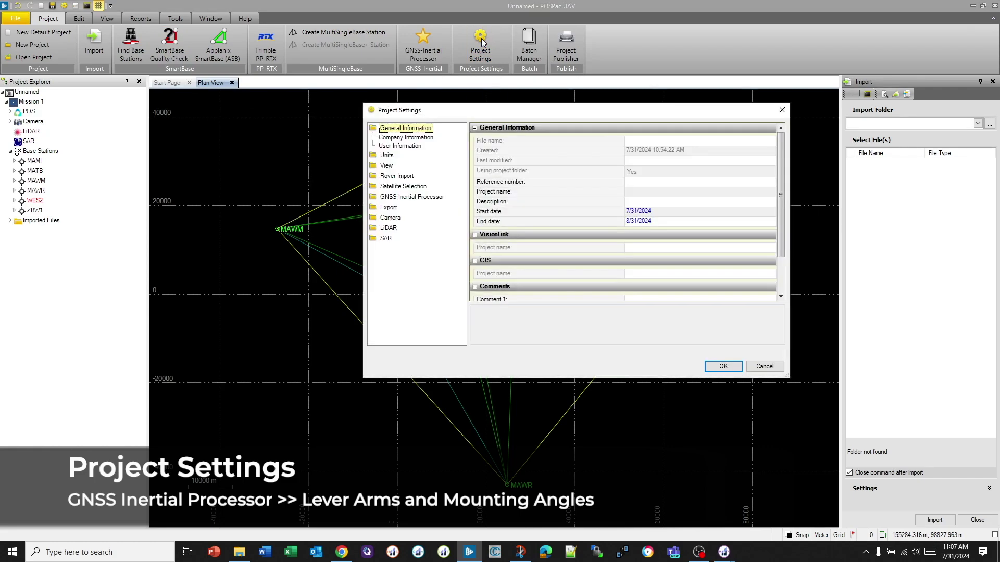
click(410, 197)
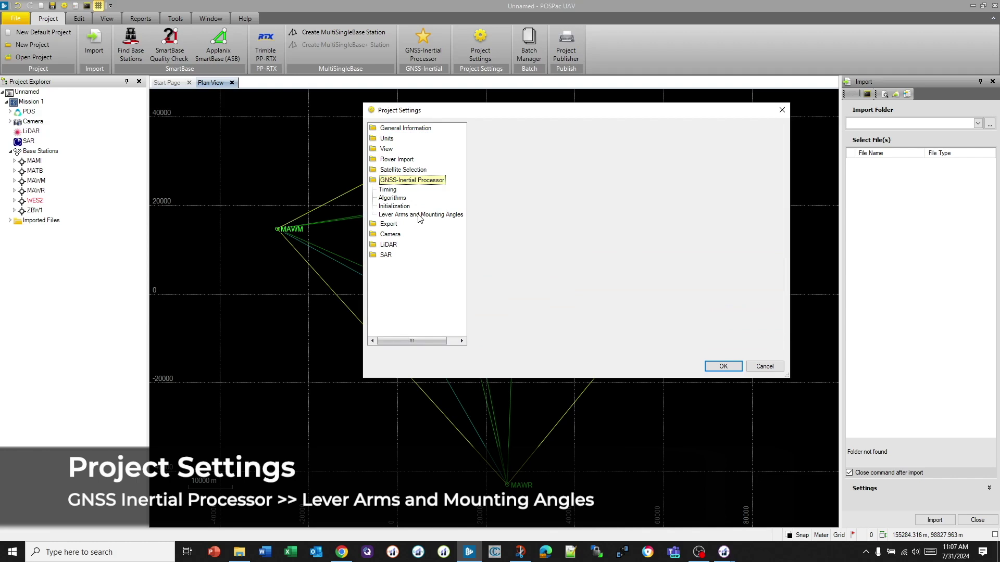
click(421, 217)
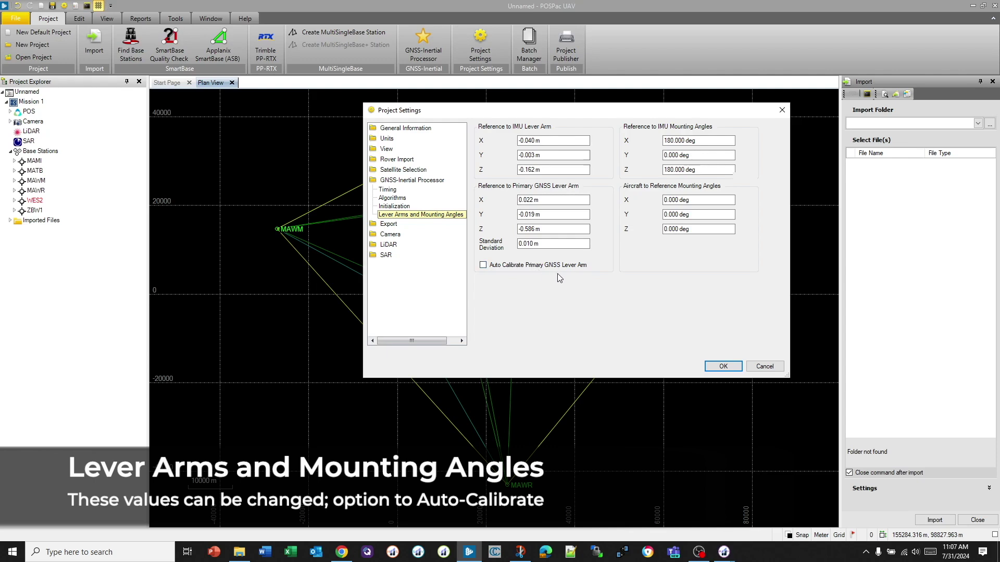
click(483, 265)
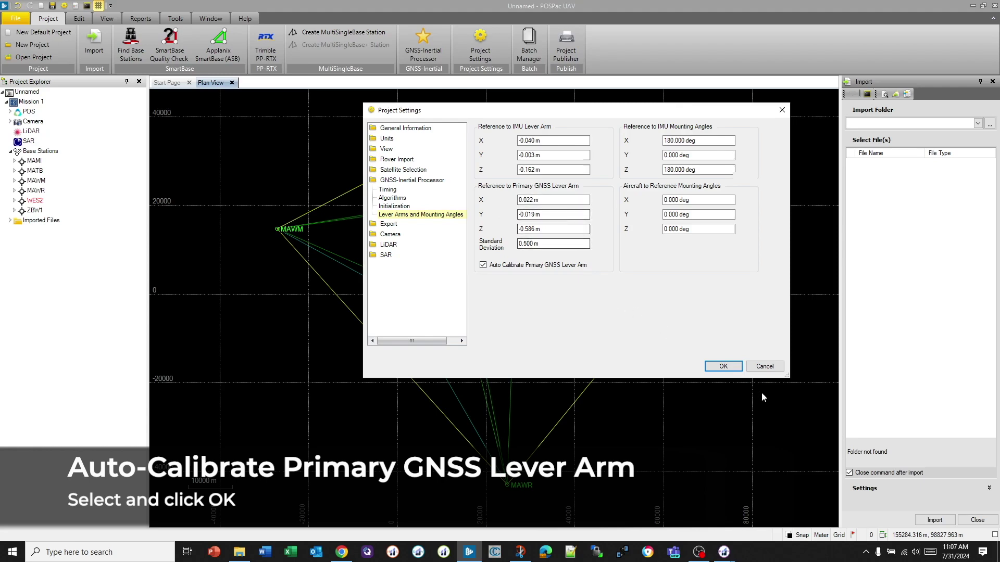
click(732, 368)
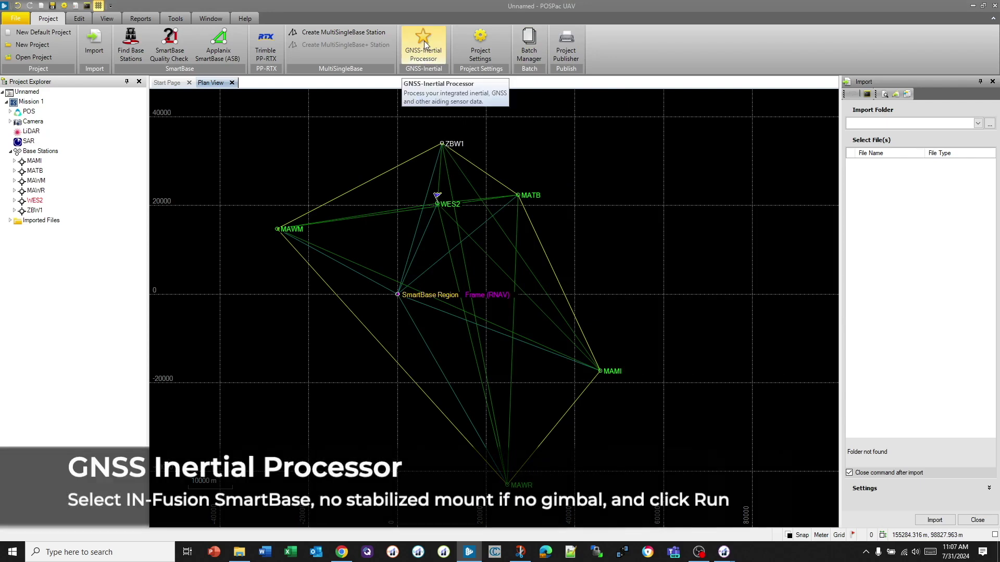
Step: Run GNSS-Inertial processing in IN-Fusion SmartBase mode with Stabilized Mount set to None
click(424, 41)
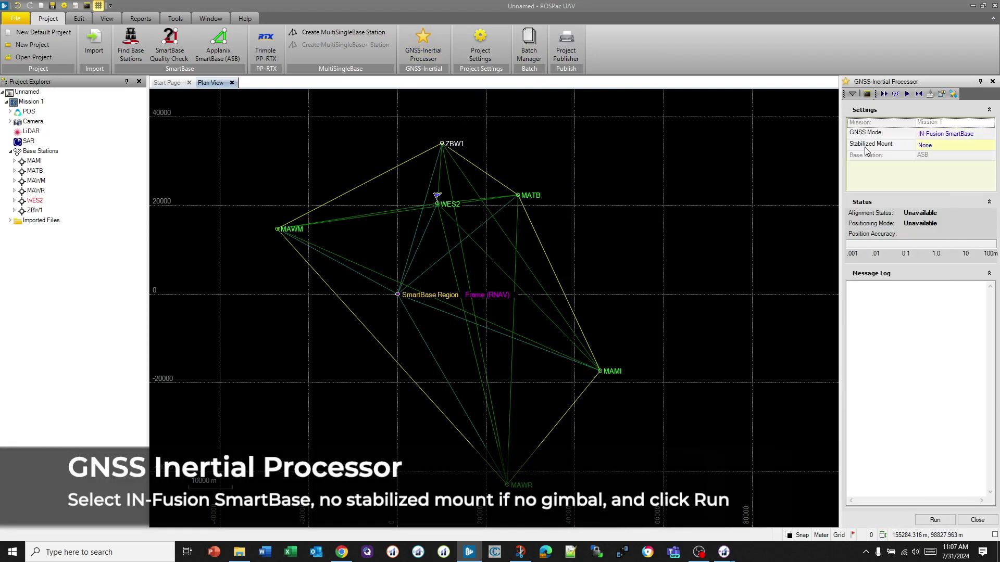
click(936, 150)
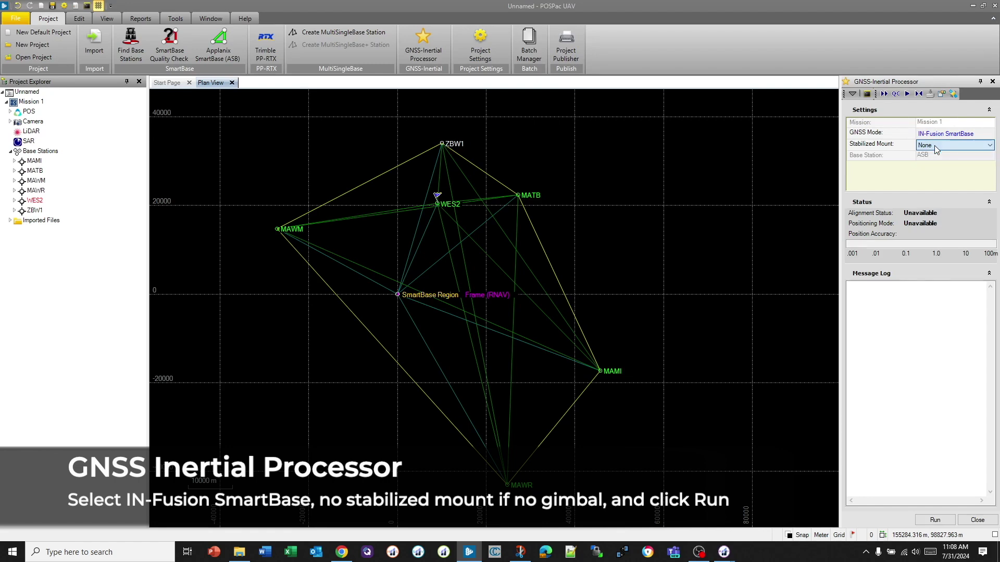
click(934, 146)
click(933, 144)
click(933, 144)
click(927, 521)
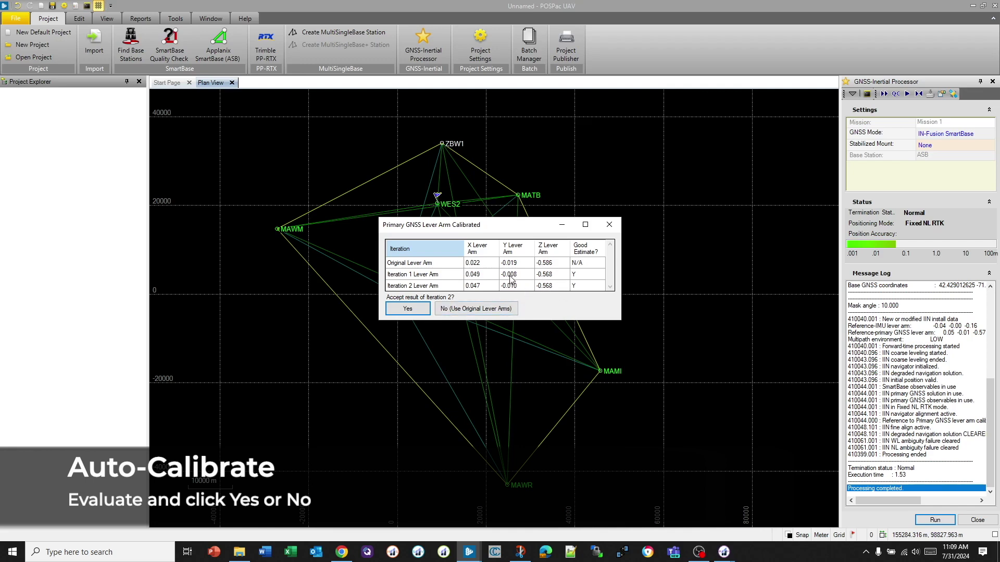
Step: Accept the Iteration 2 calibrated primary GNSS lever arm of 0.047, -0.010, -0.568 m
click(411, 310)
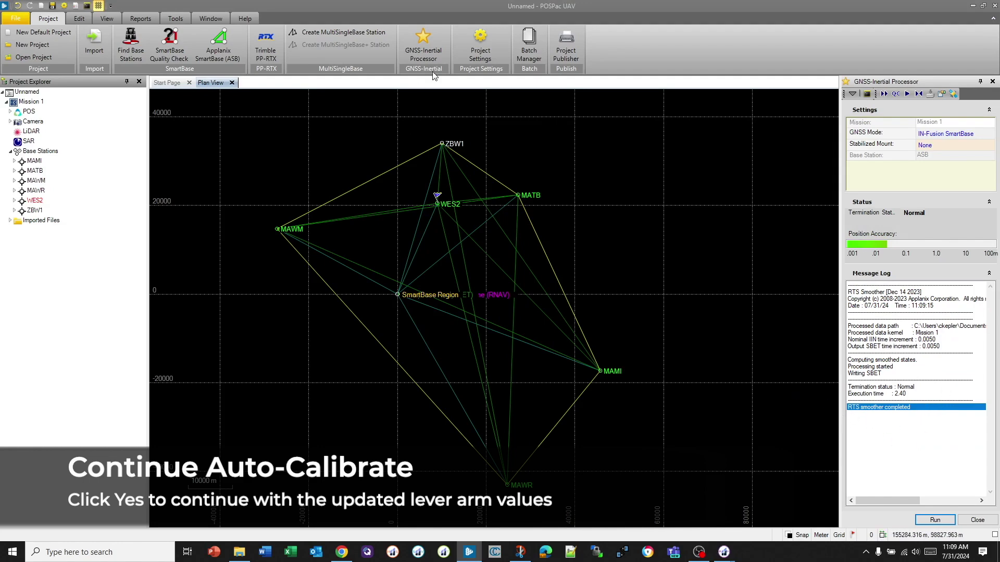
Step: Open Project Settings from the Project ribbon
click(480, 54)
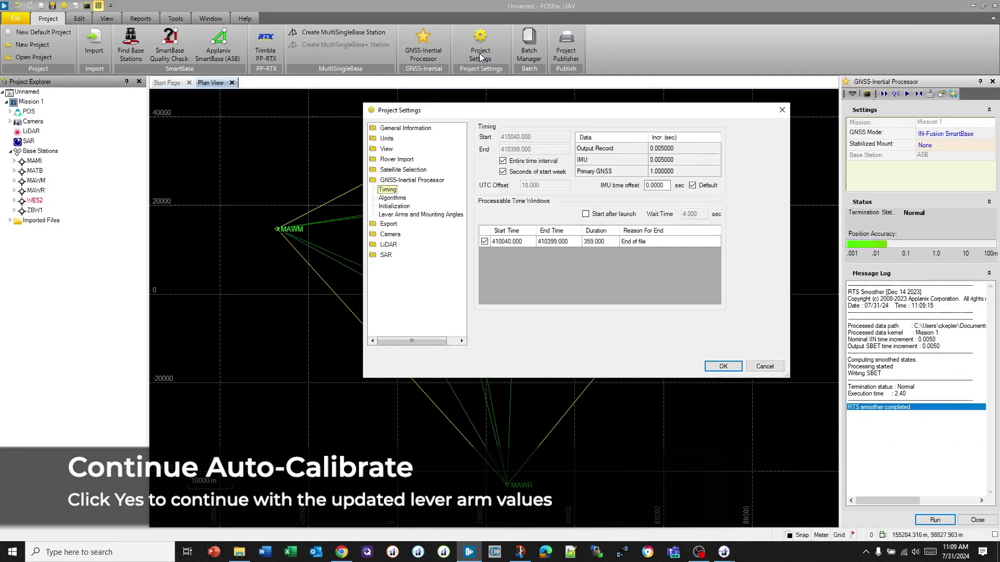
Step: Set the primary GNSS lever arm standard deviation to 0.010 m and rerun GNSS-Inertial processing
click(437, 214)
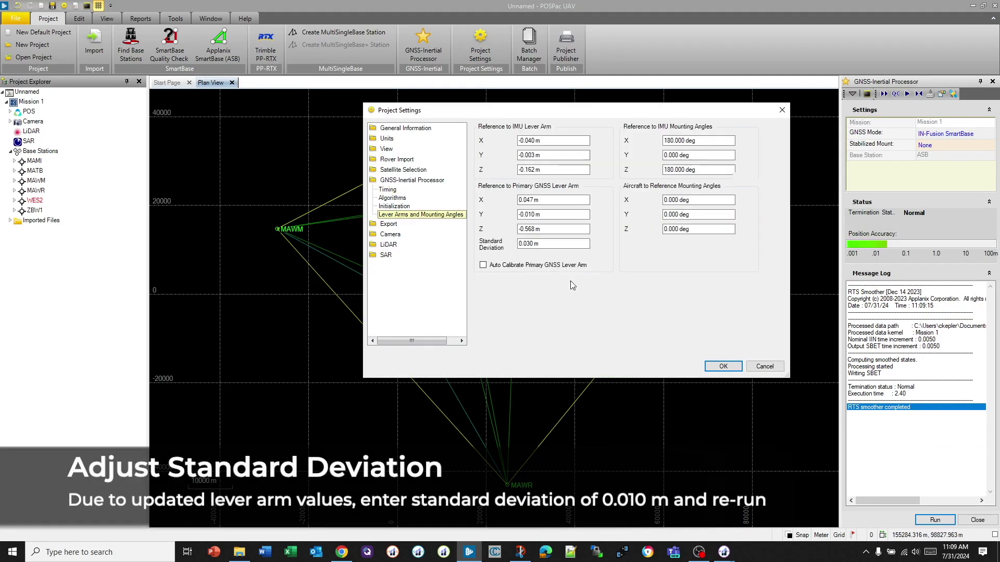
click(530, 243)
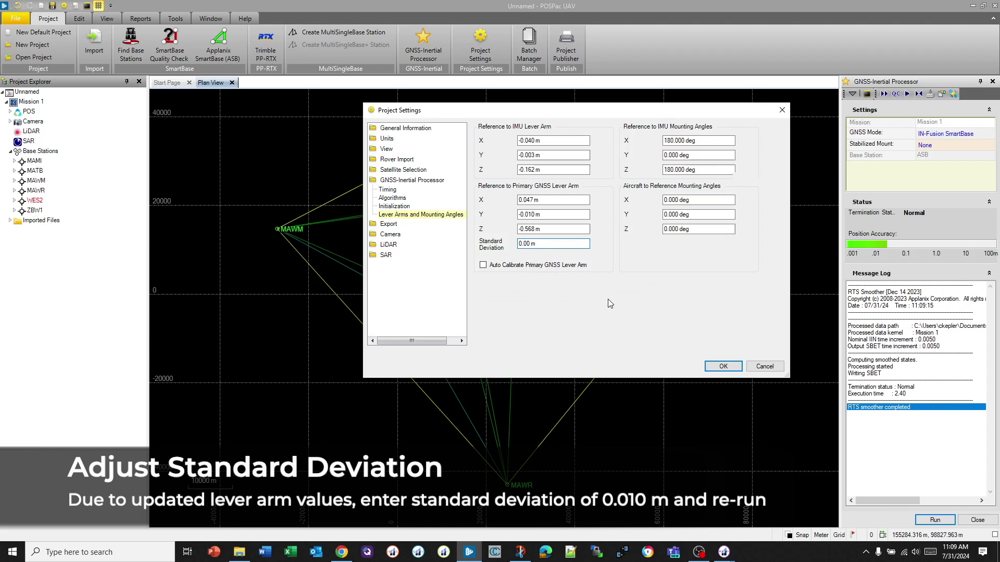
text(1)
click(719, 366)
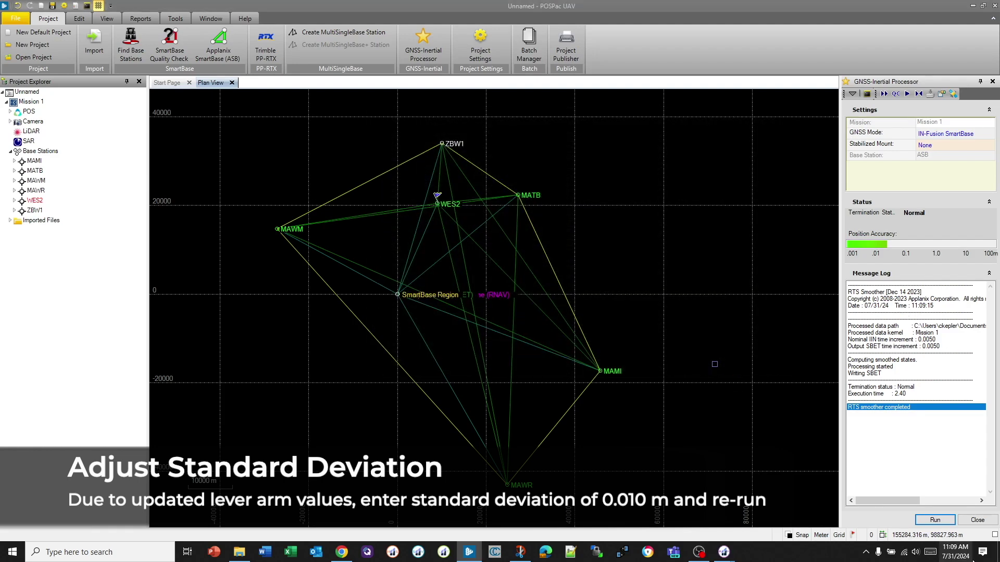
click(935, 520)
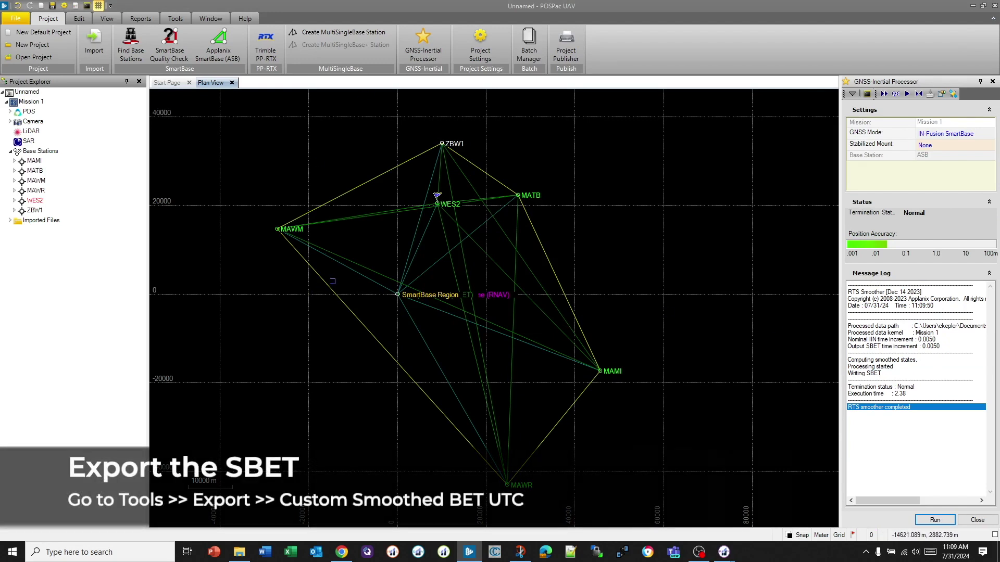
Step: Set the trajectory export format to Custom Smoothed BET UTC and browse for the export file name
click(176, 20)
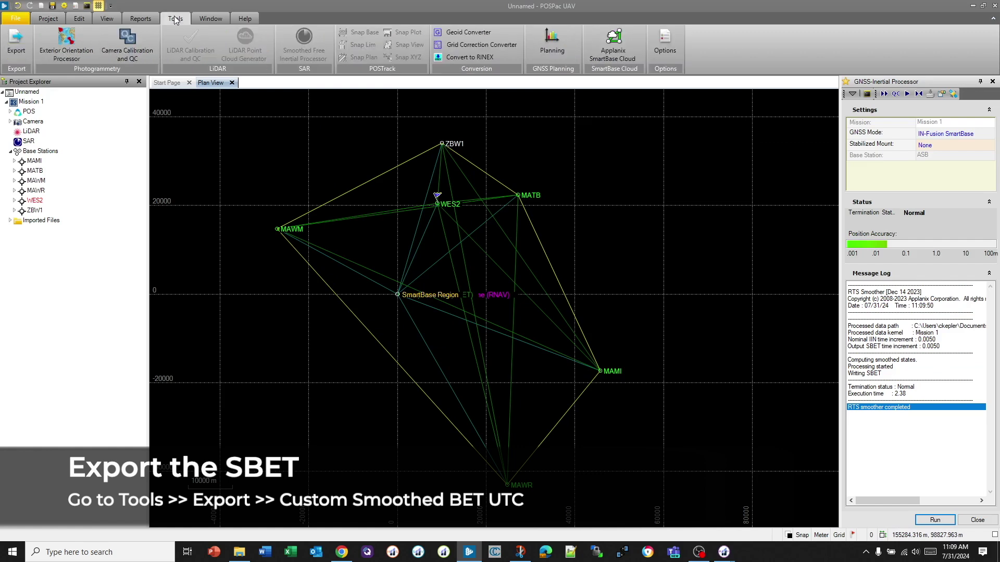
click(17, 40)
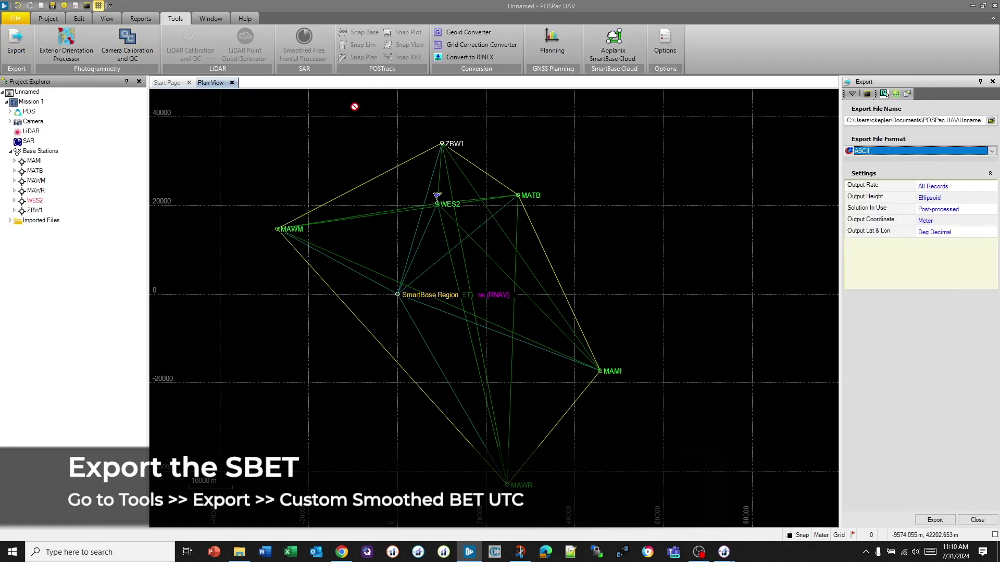
click(863, 153)
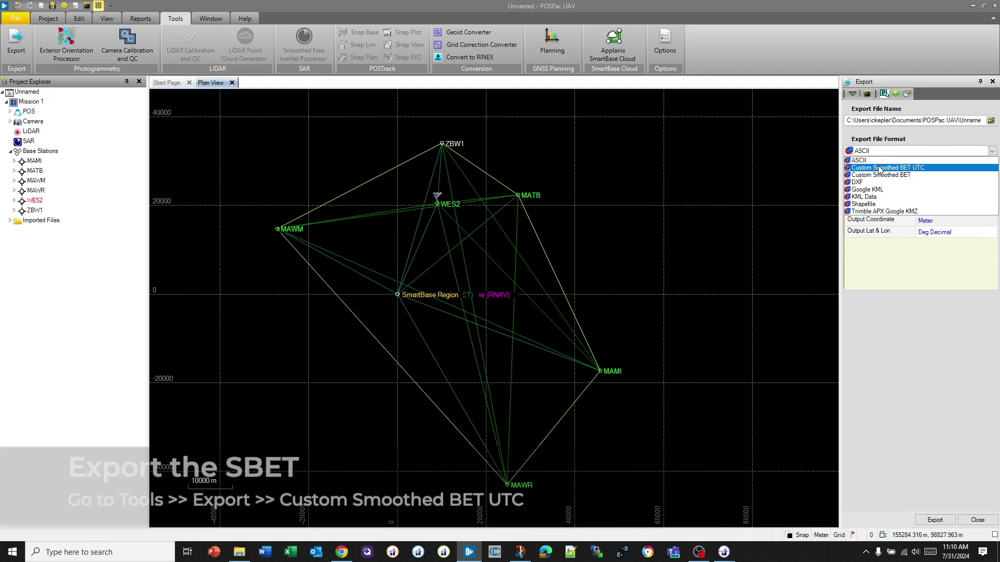
click(879, 167)
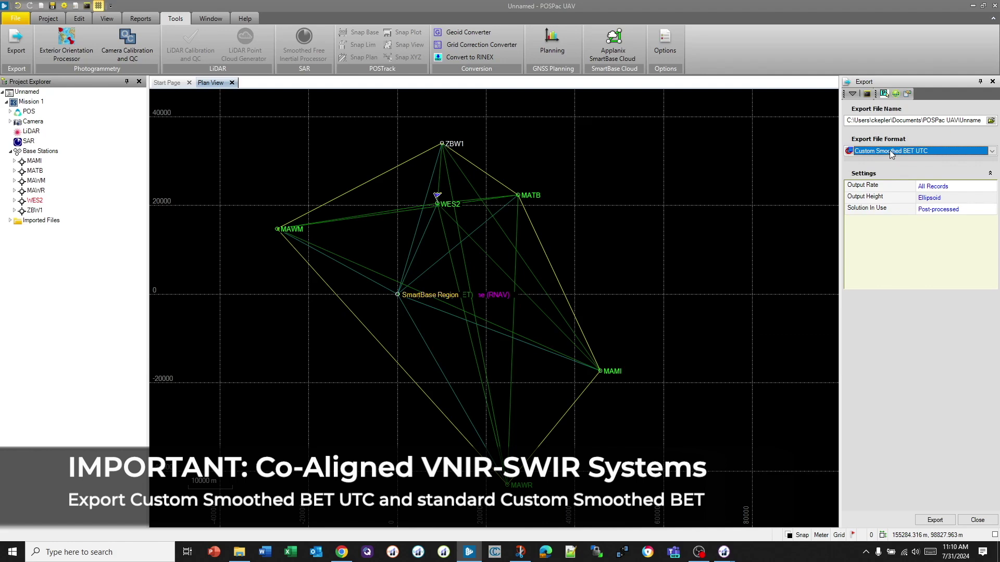
click(889, 151)
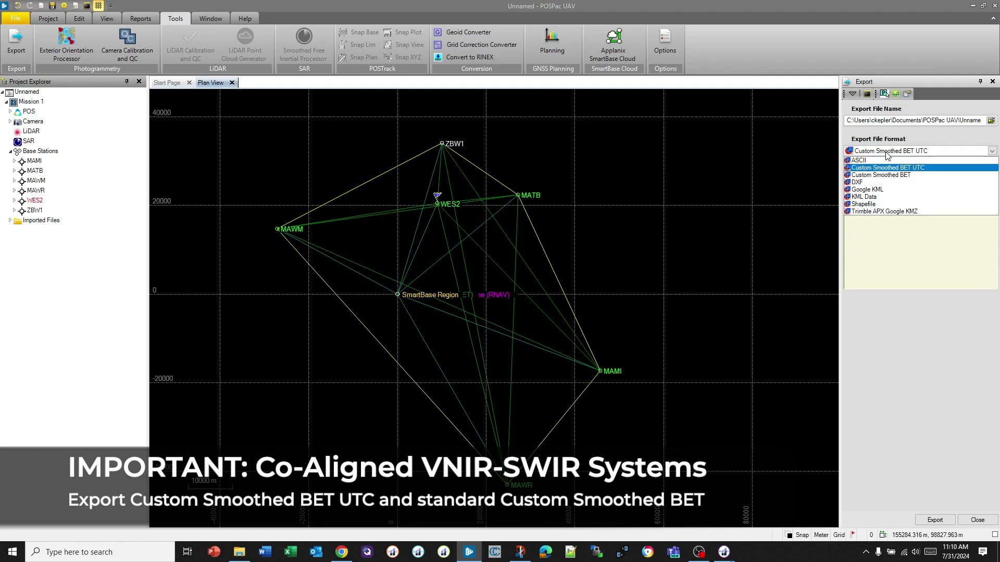
click(904, 170)
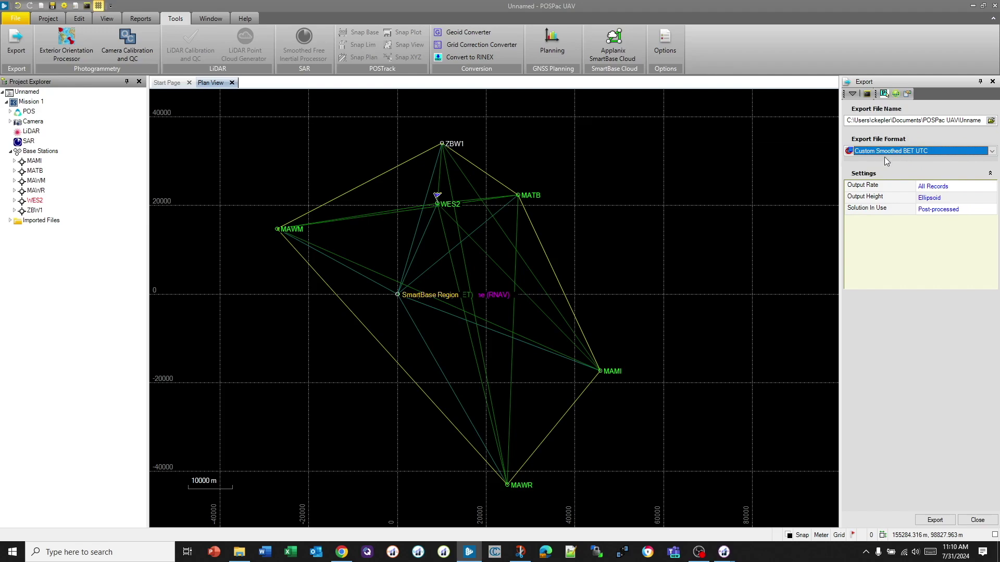
click(991, 121)
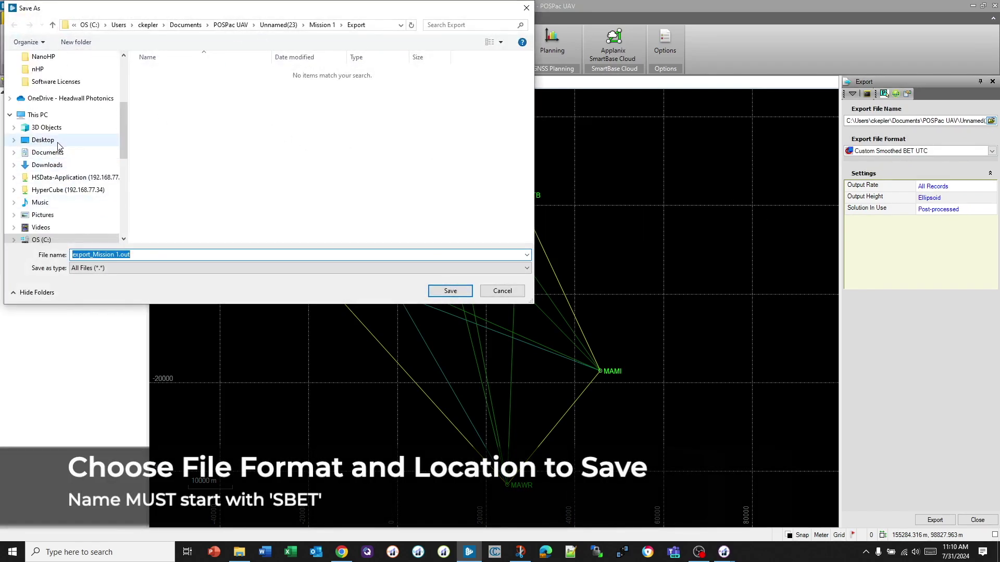
Step: Navigate the Save As dialog to D:\nanoImgs\cAHP_159_BoltonFullArea_Subsection\VNIR
scroll(49, 230, down, 1)
click(49, 229)
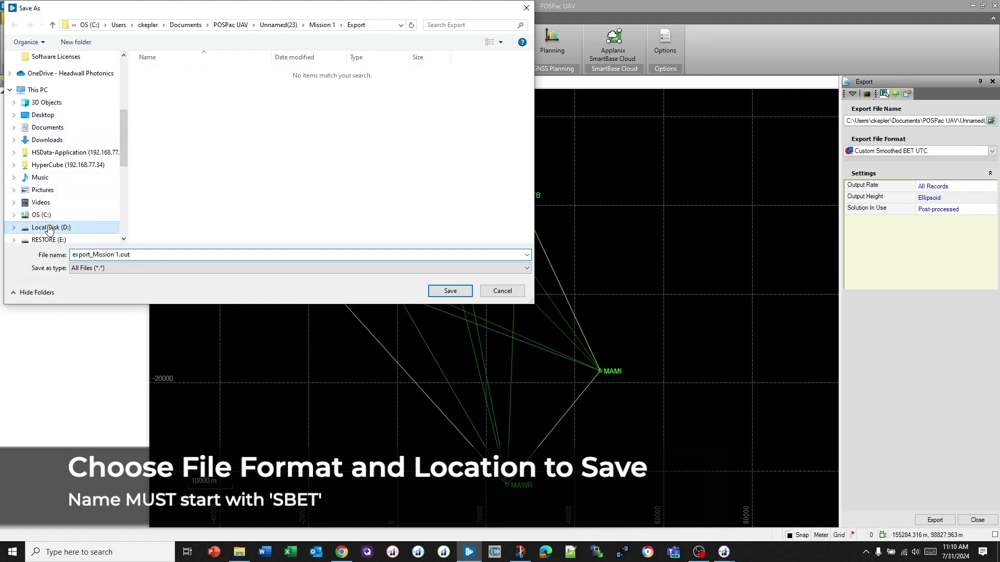
double_click(171, 82)
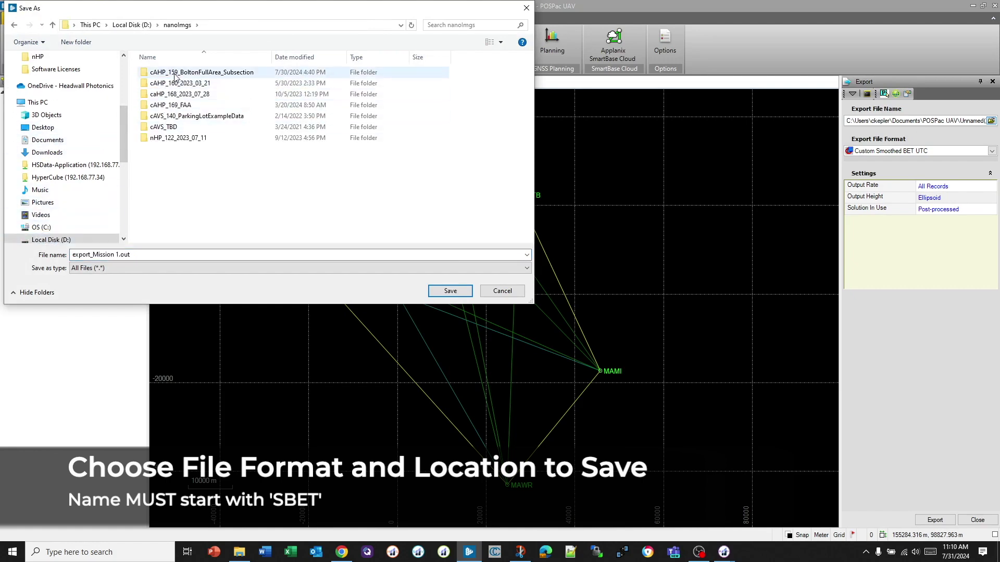
double_click(175, 75)
double_click(167, 93)
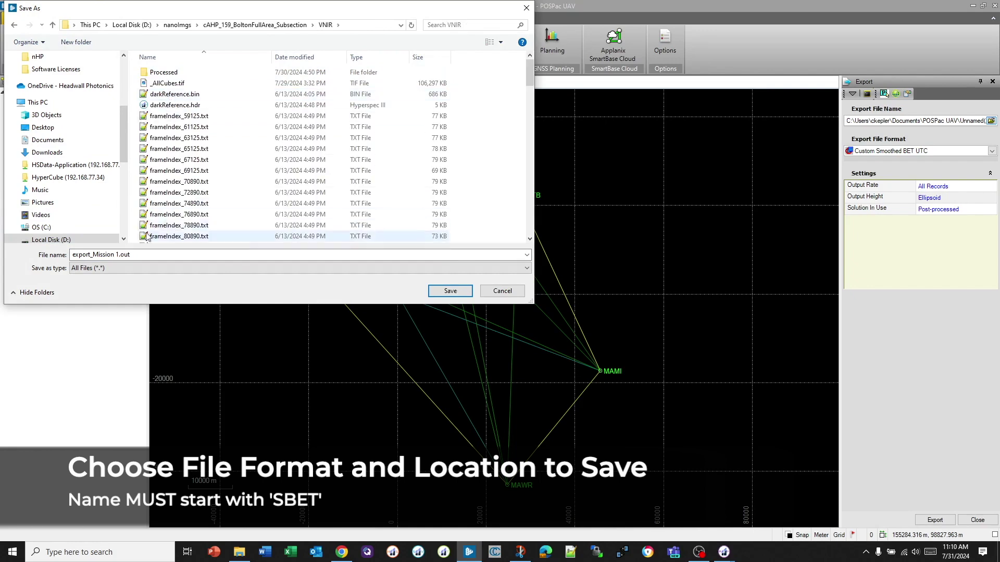
Step: Save the export as SBET_export_Mission 1_cAHP_159_SmartBase_AutoLeverArms.out
click(130, 255)
key(Home)
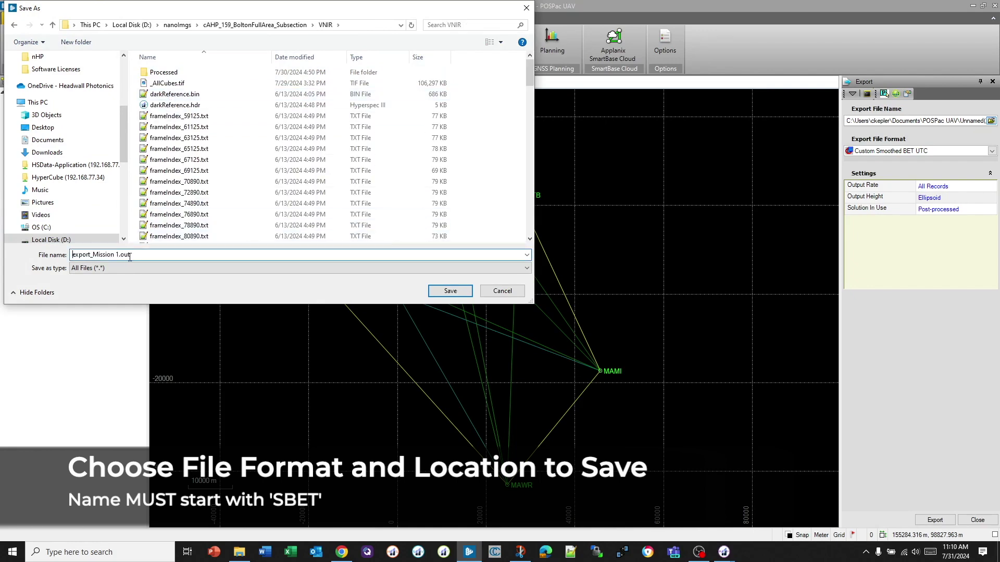
text(SBET_)
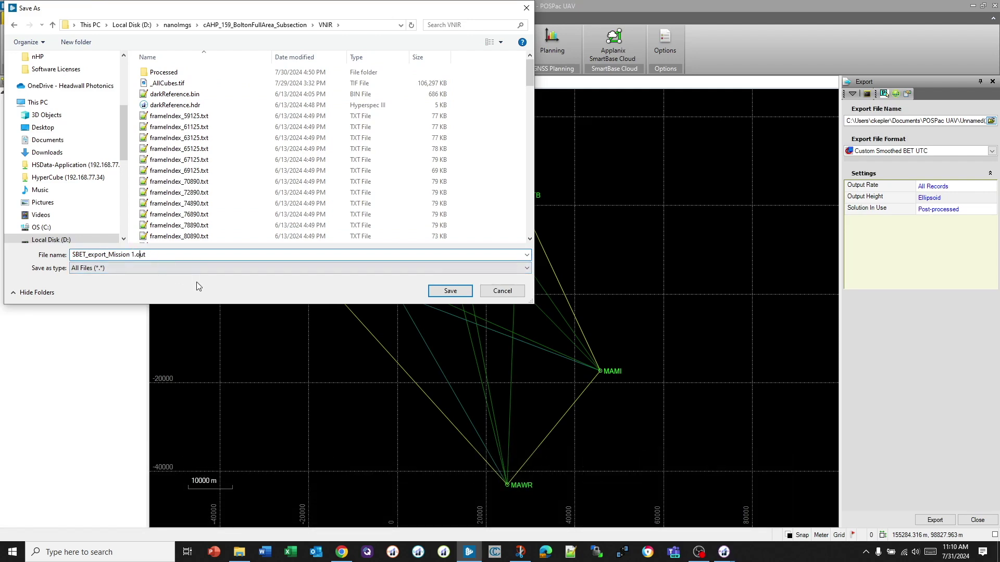
text(_)
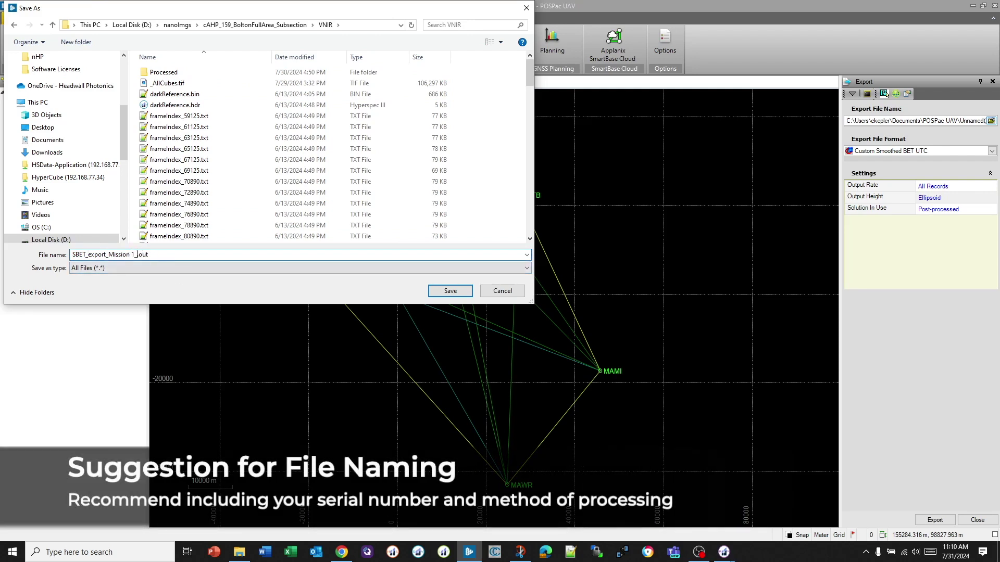
text(cAHP_159_S)
text(martBase_AutoLeverArms)
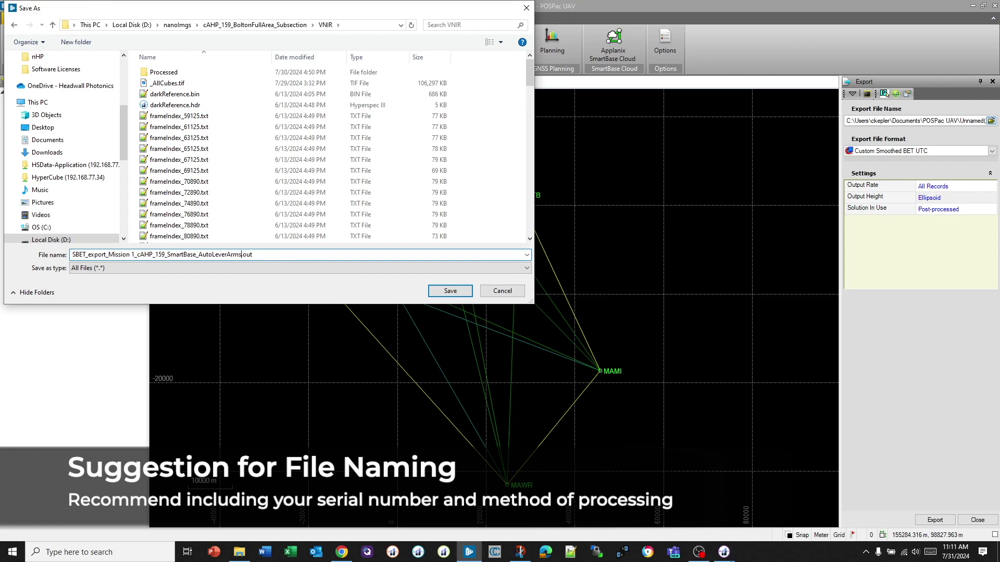
click(450, 292)
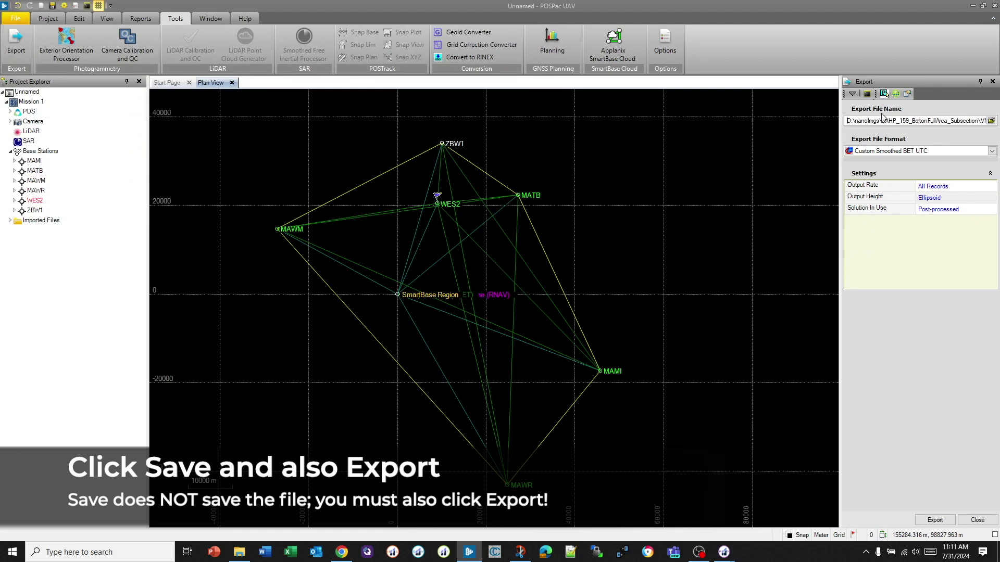
Step: Run the export to write the Custom Smoothed BET UTC SBET file
click(940, 522)
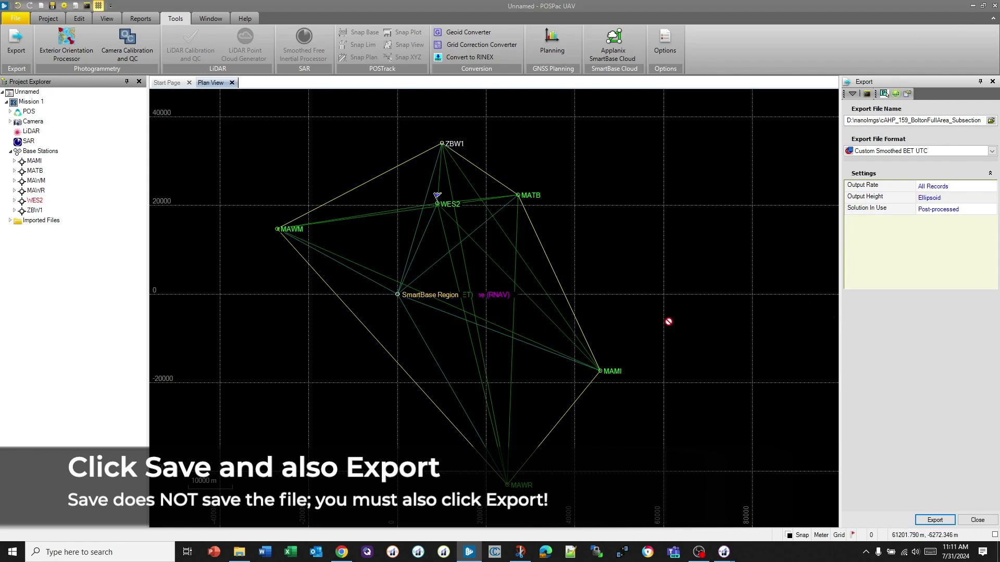
click(972, 5)
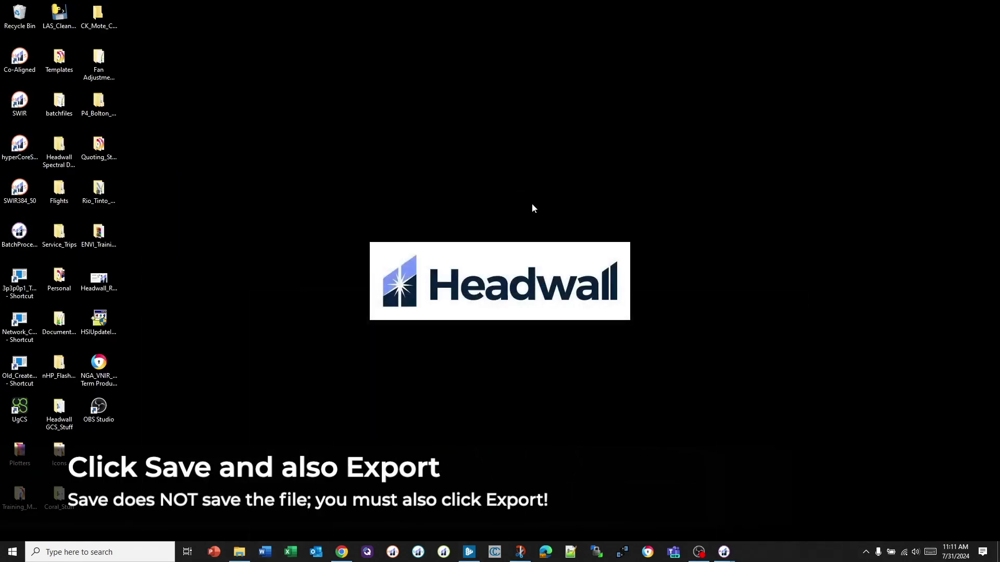
mouse_move(724, 552)
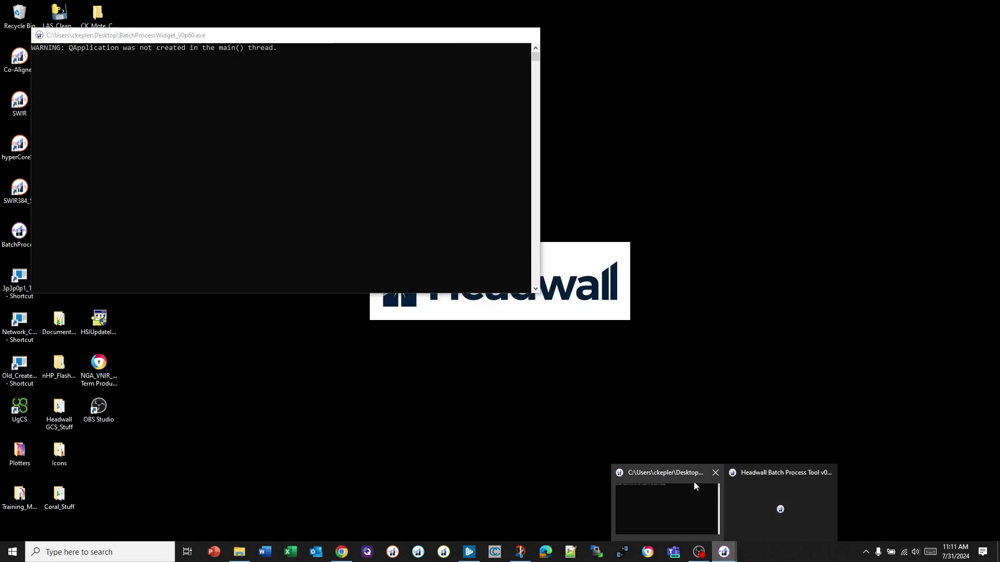
click(693, 482)
mouse_move(724, 552)
click(753, 510)
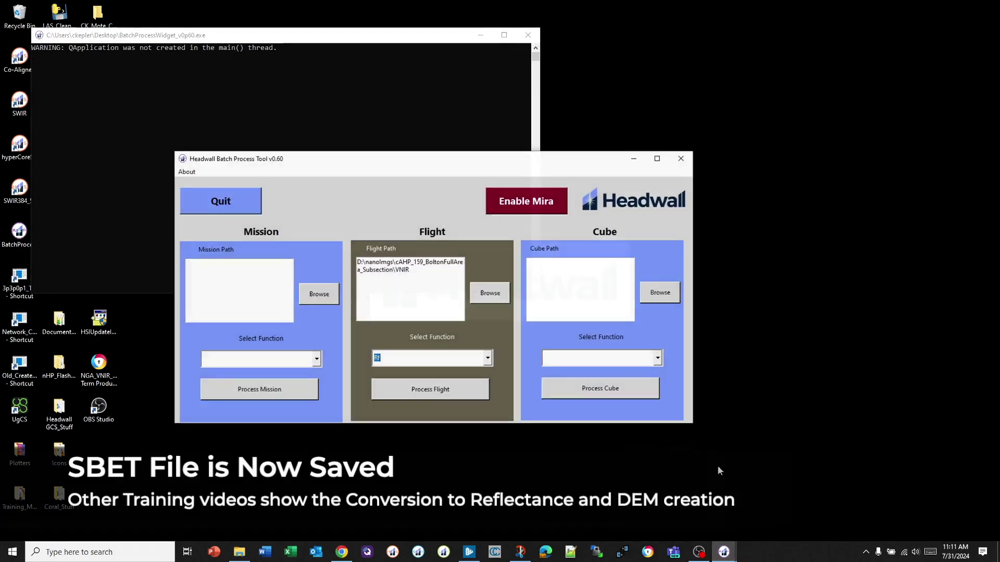
click(632, 156)
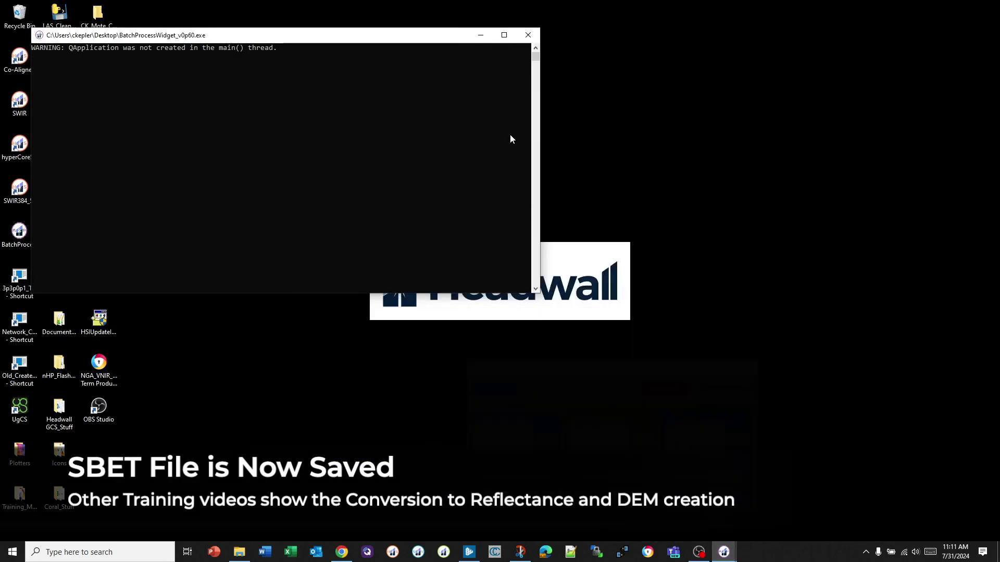
click(481, 35)
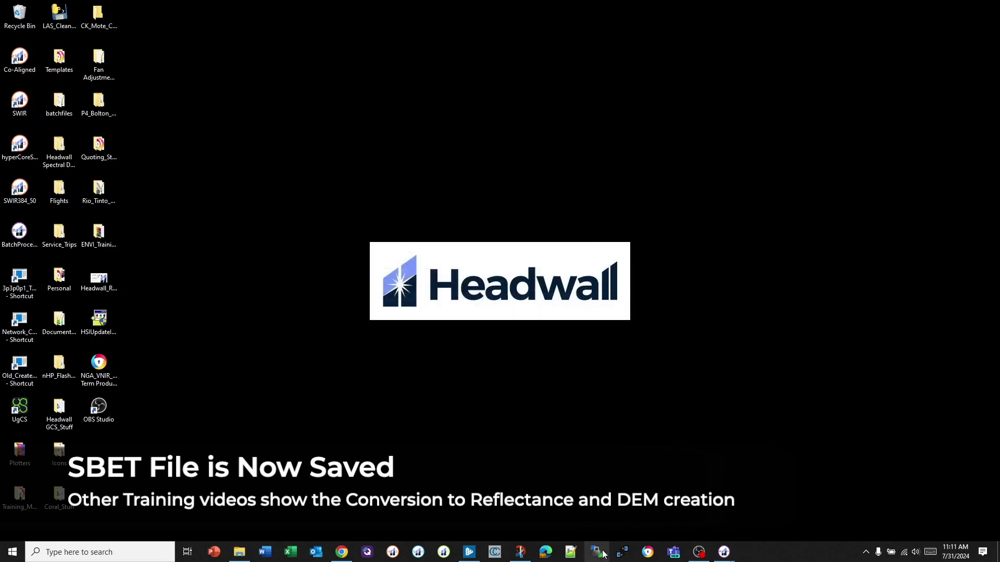